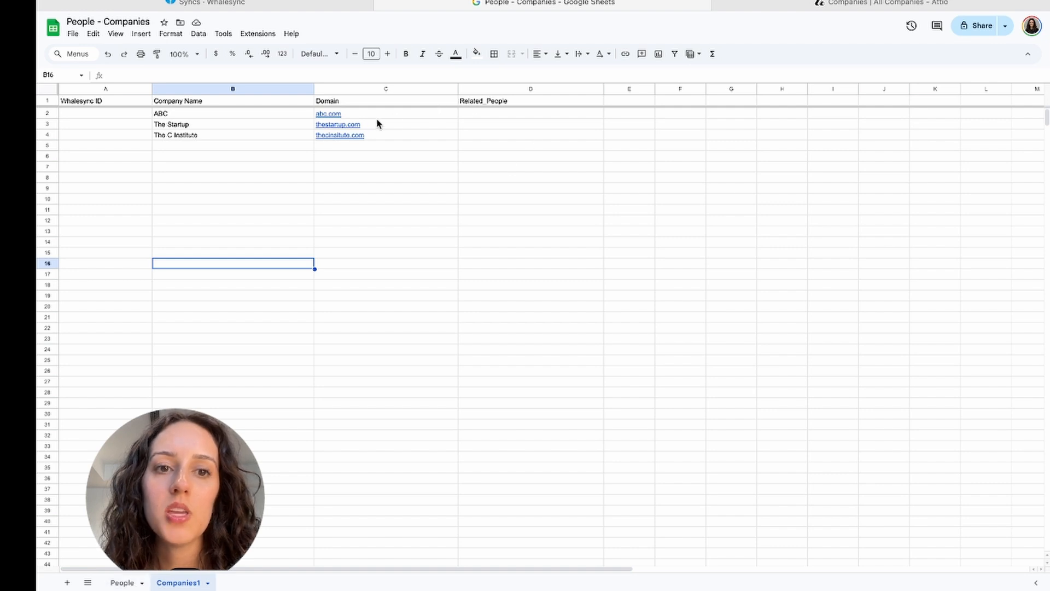
- Review the People sheet, then return to the Companies1 sheet of the People - Companies spreadsheet
{"action": "left_click", "coordinate": [133, 585]}
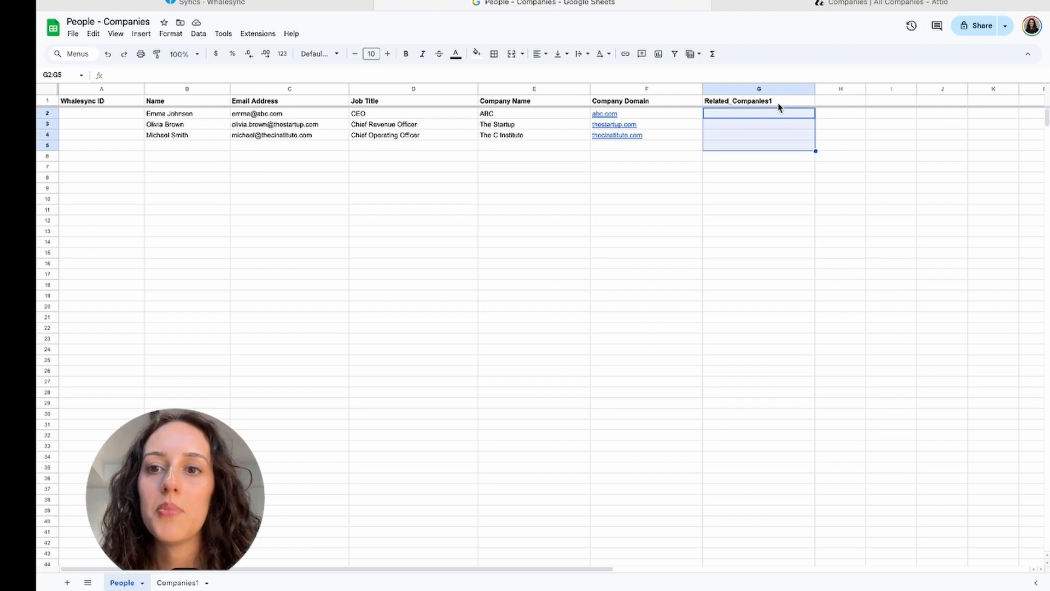
{"action": "left_click", "coordinate": [183, 585]}
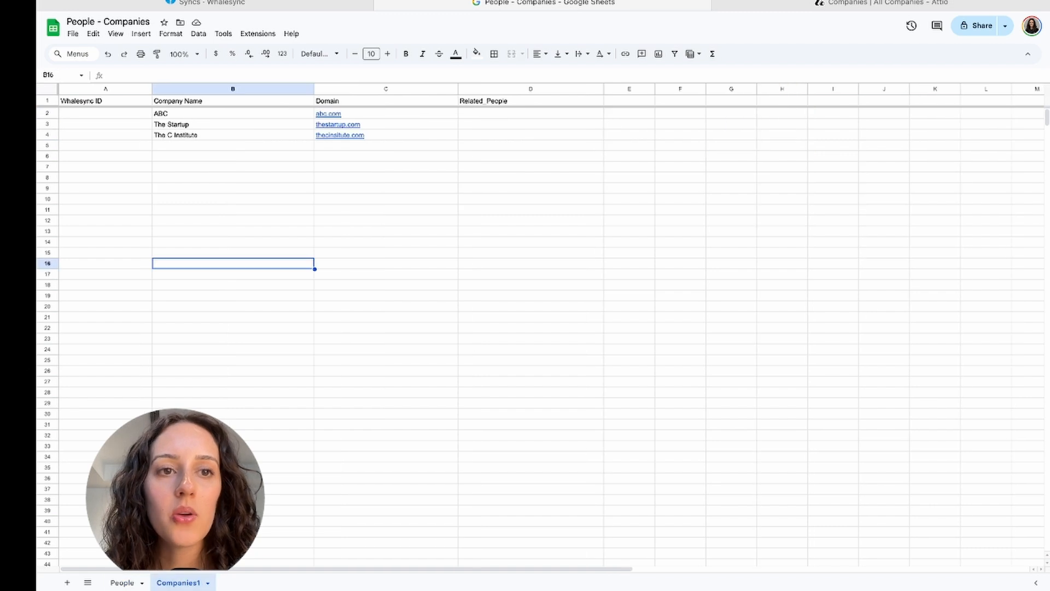
- Create a new sync with Attio as the source, granting Whalesync access to the Attio workspace
{"action": "left_click", "coordinate": [272, 8]}
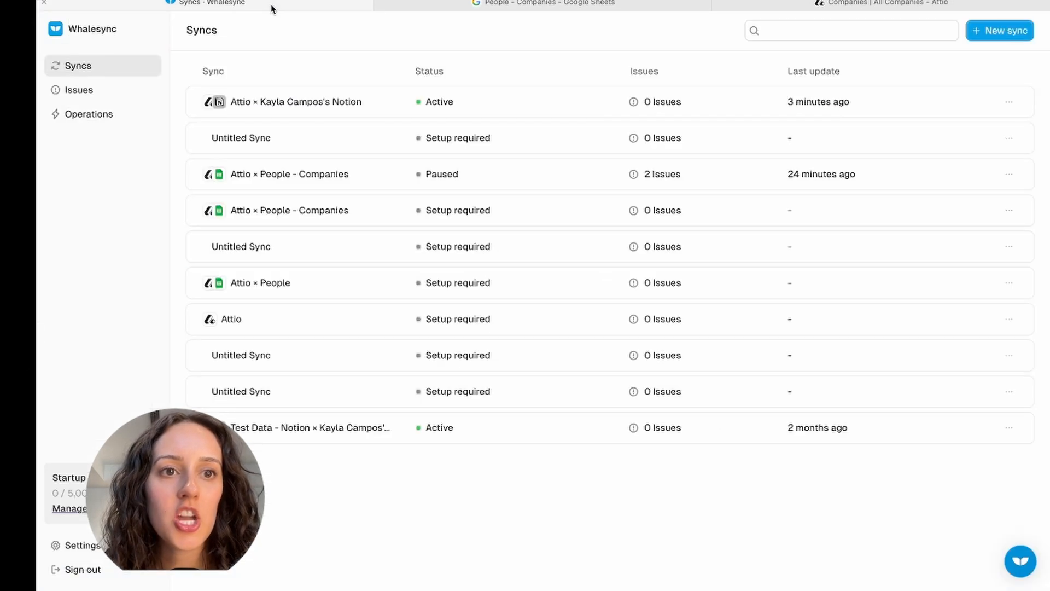
{"action": "left_click", "coordinate": [1011, 33]}
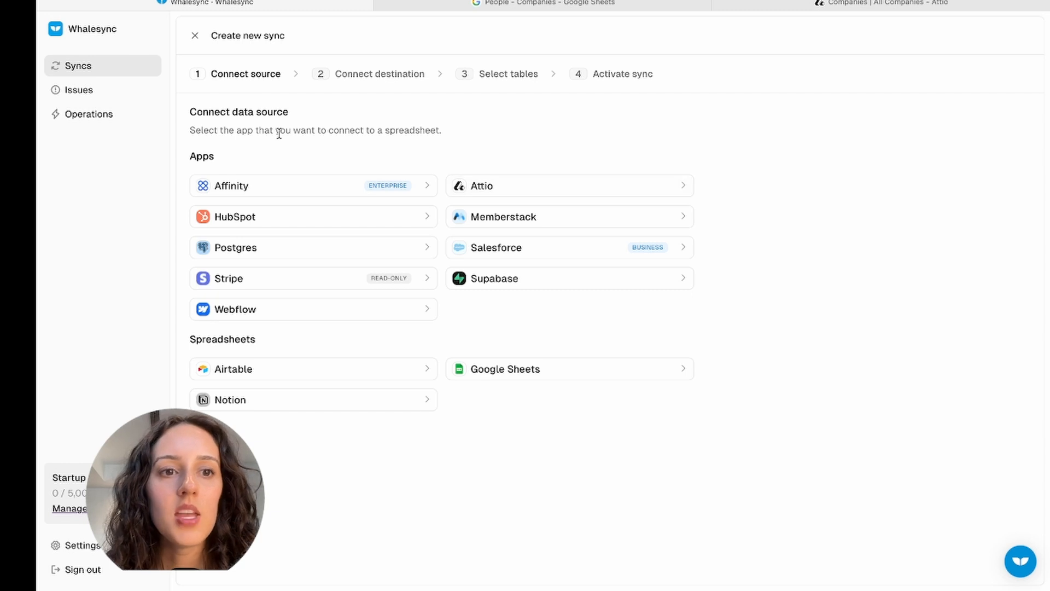
{"action": "left_click", "coordinate": [493, 187]}
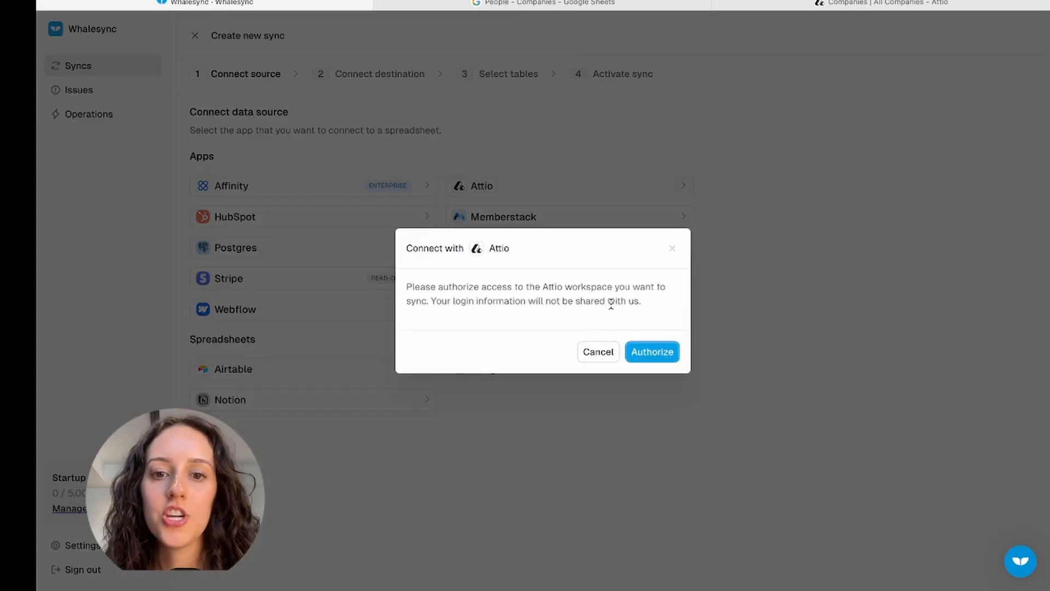
{"action": "left_click", "coordinate": [646, 351]}
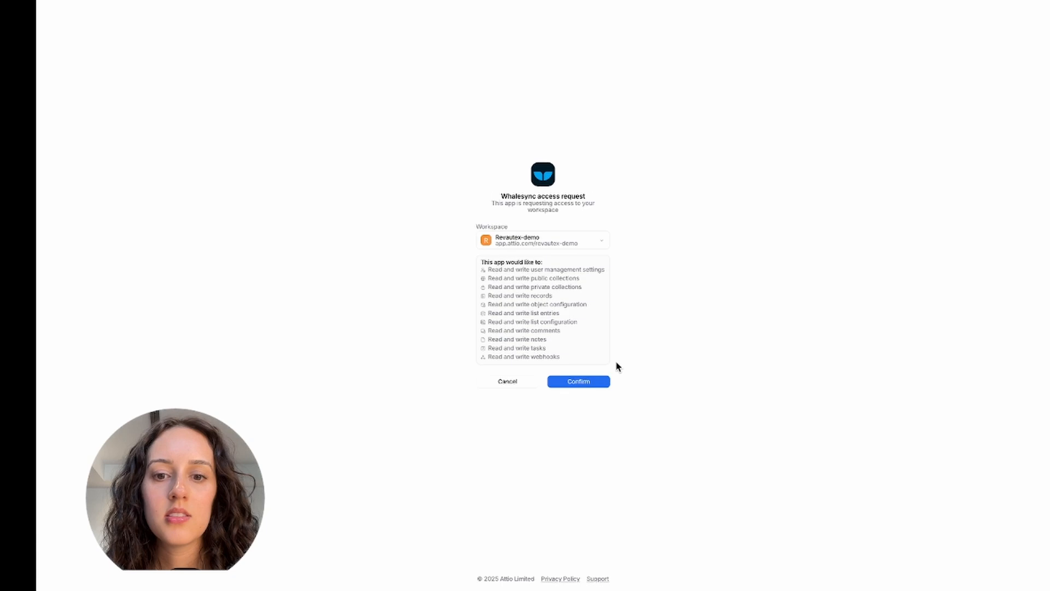
{"action": "left_click", "coordinate": [578, 382]}
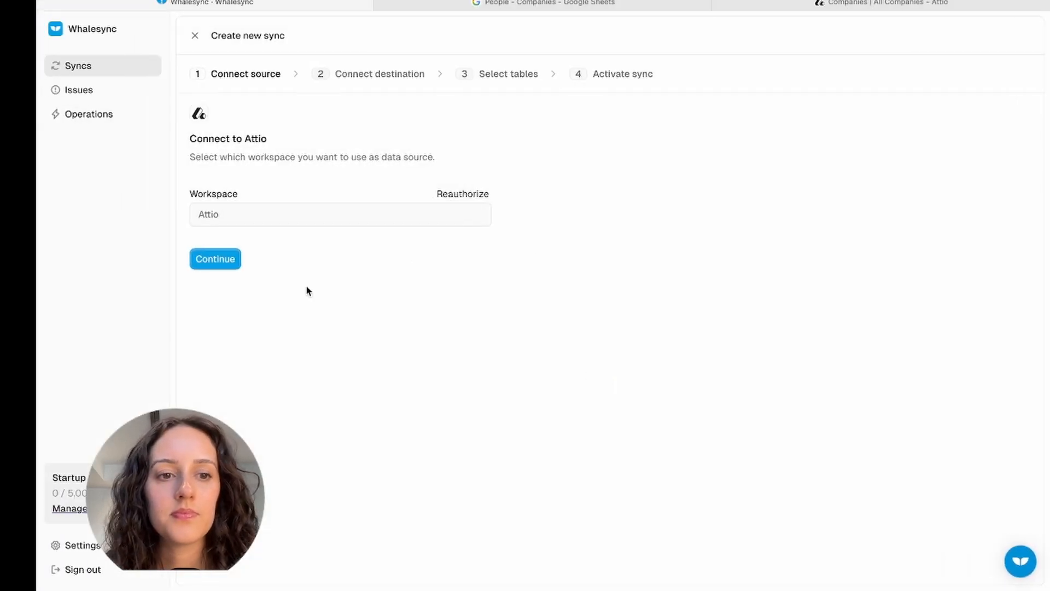
{"action": "left_click", "coordinate": [234, 265]}
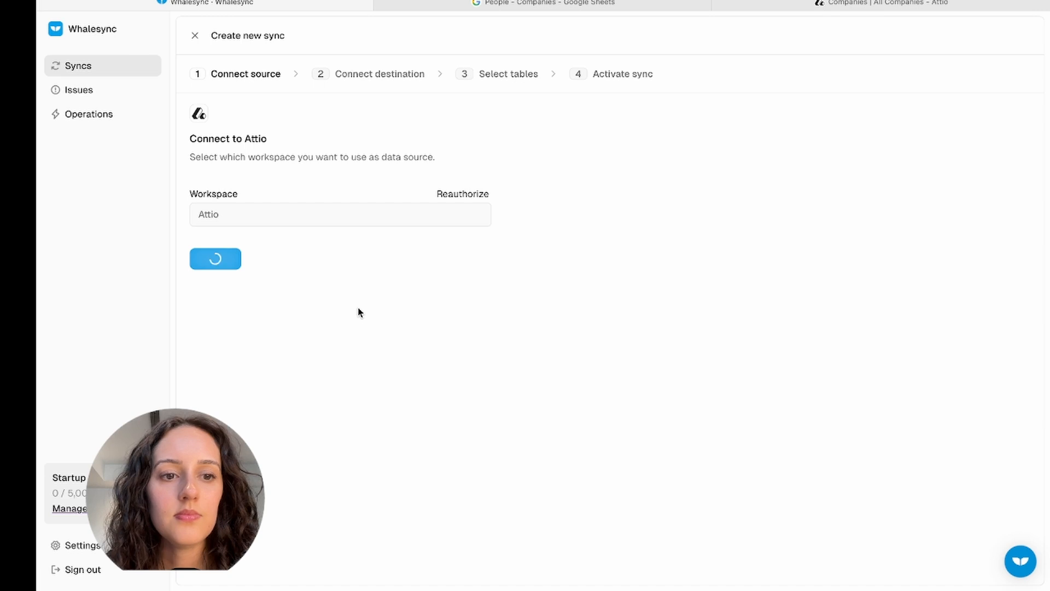
- Choose Google Sheets as destination and paste the People - Companies spreadsheet's share link
{"action": "left_click", "coordinate": [605, 187]}
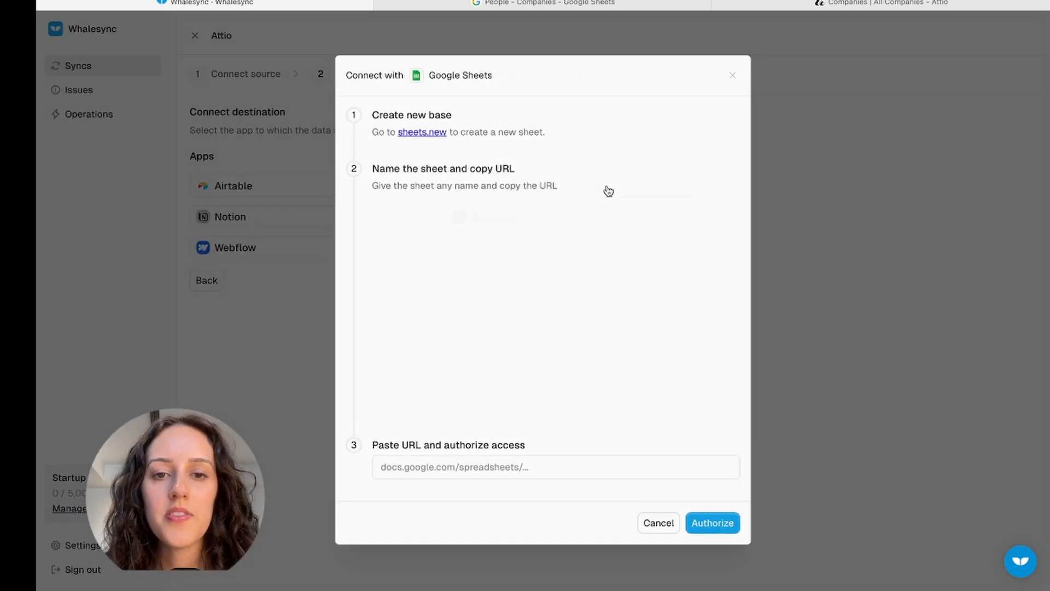
{"action": "left_click", "coordinate": [596, 2]}
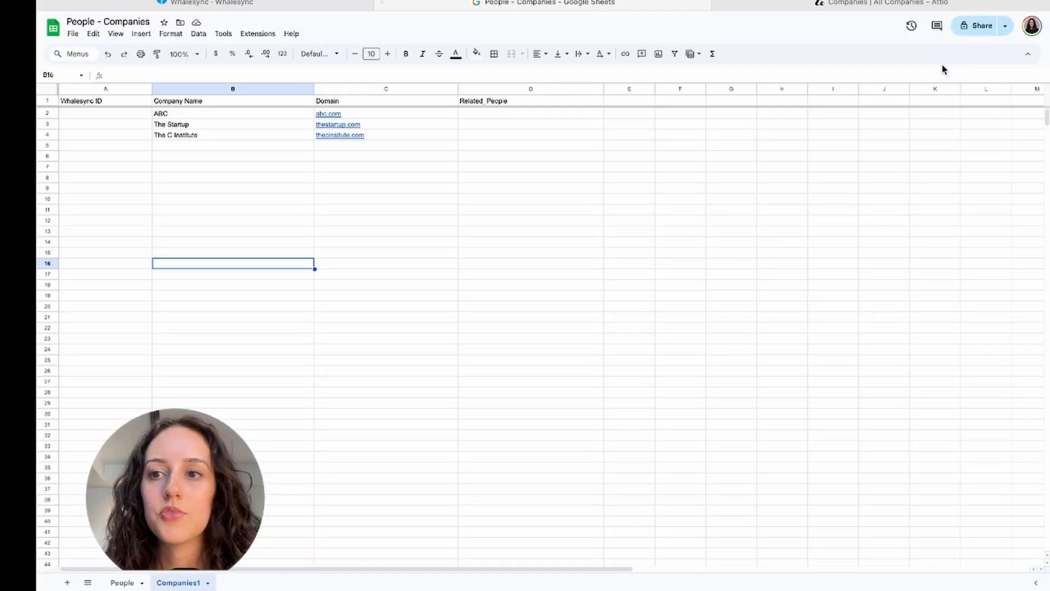
{"action": "left_click", "coordinate": [1005, 26]}
{"action": "left_click", "coordinate": [965, 47]}
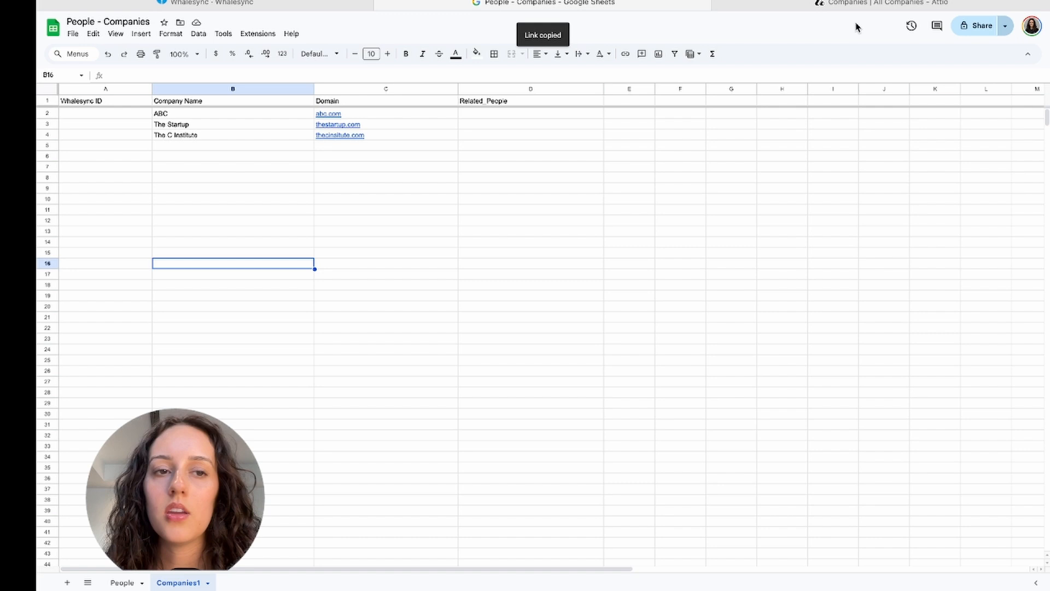
{"action": "left_click", "coordinate": [316, 4]}
{"action": "left_click", "coordinate": [414, 464]}
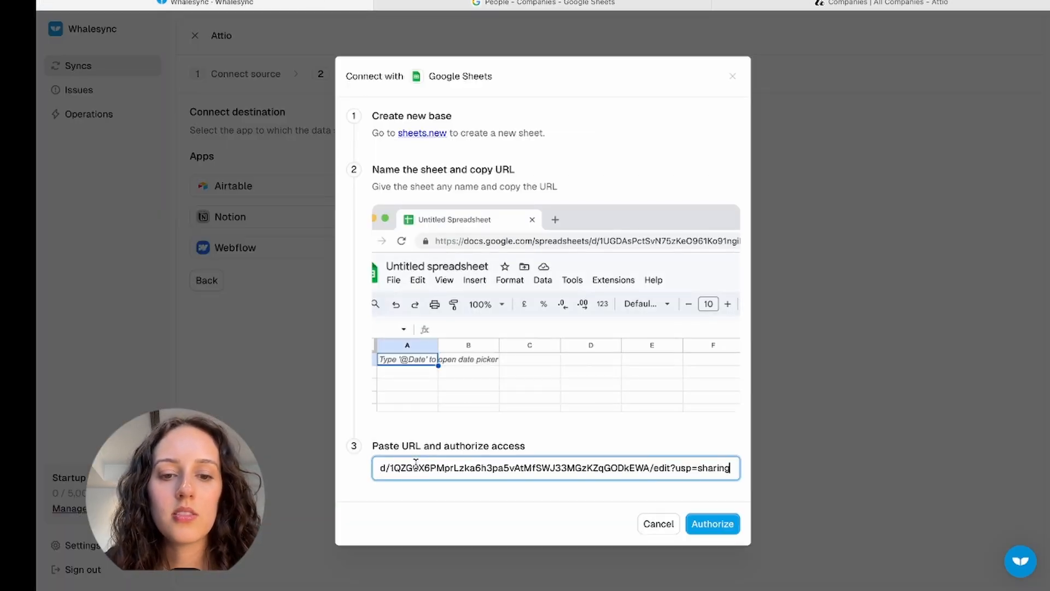
- Authorize the Google account and choose to sync existing sheets
{"action": "left_click", "coordinate": [711, 524]}
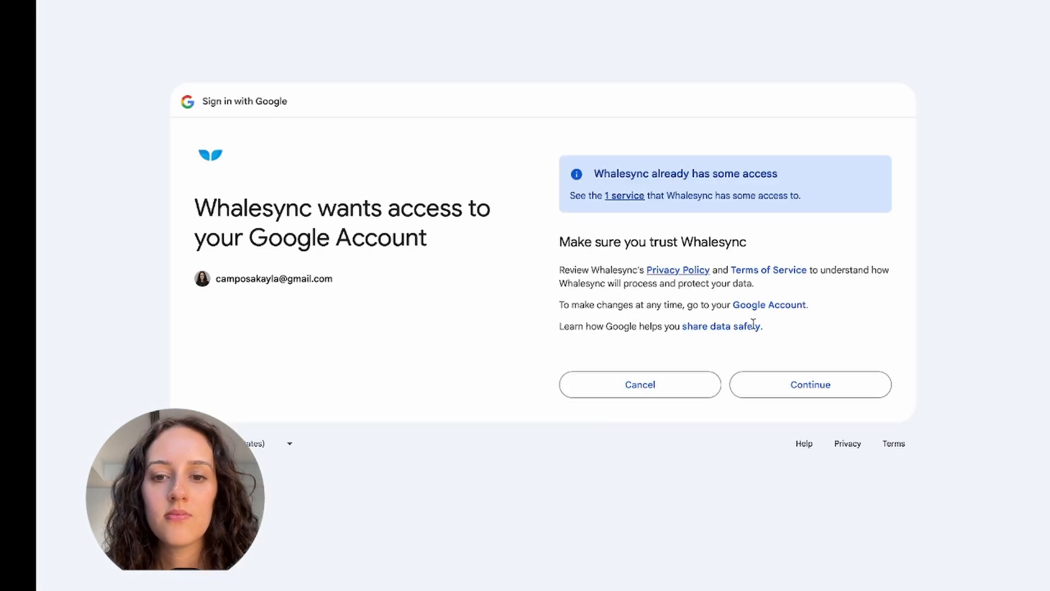
{"action": "left_click", "coordinate": [813, 392]}
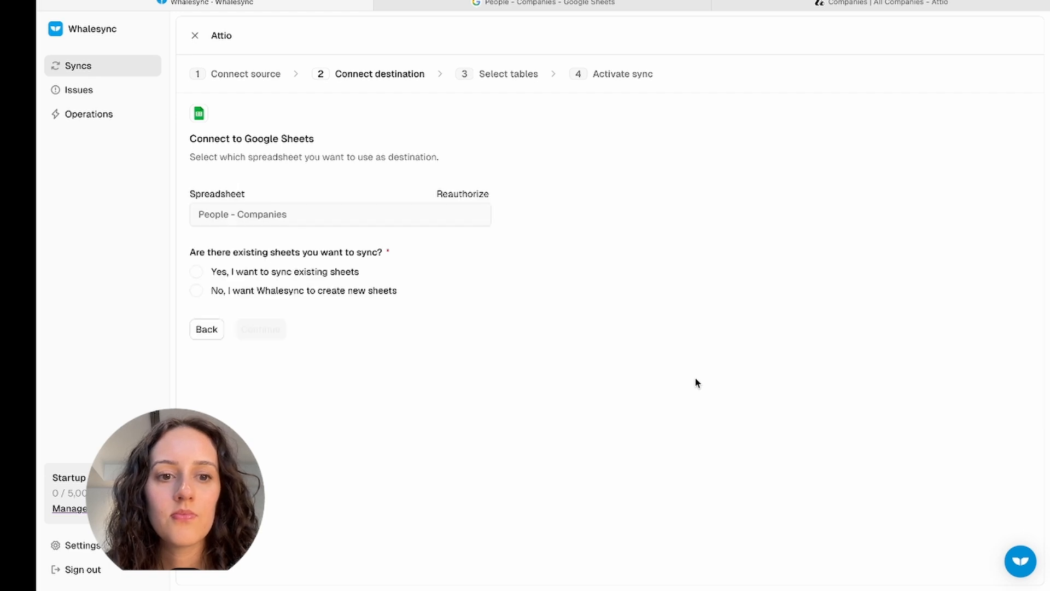
{"action": "left_click", "coordinate": [246, 277]}
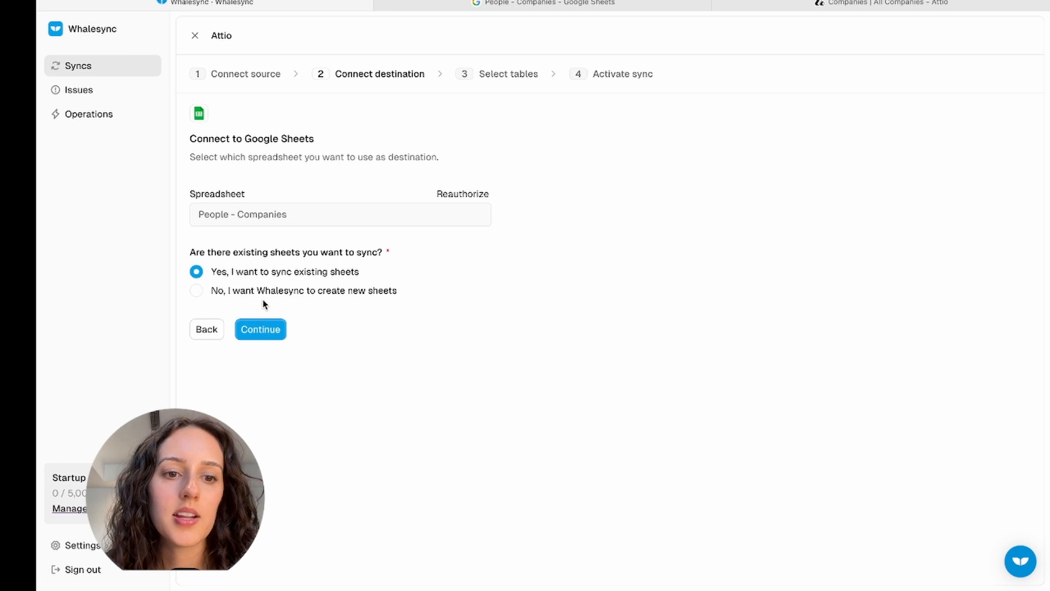
{"action": "left_click", "coordinate": [261, 331]}
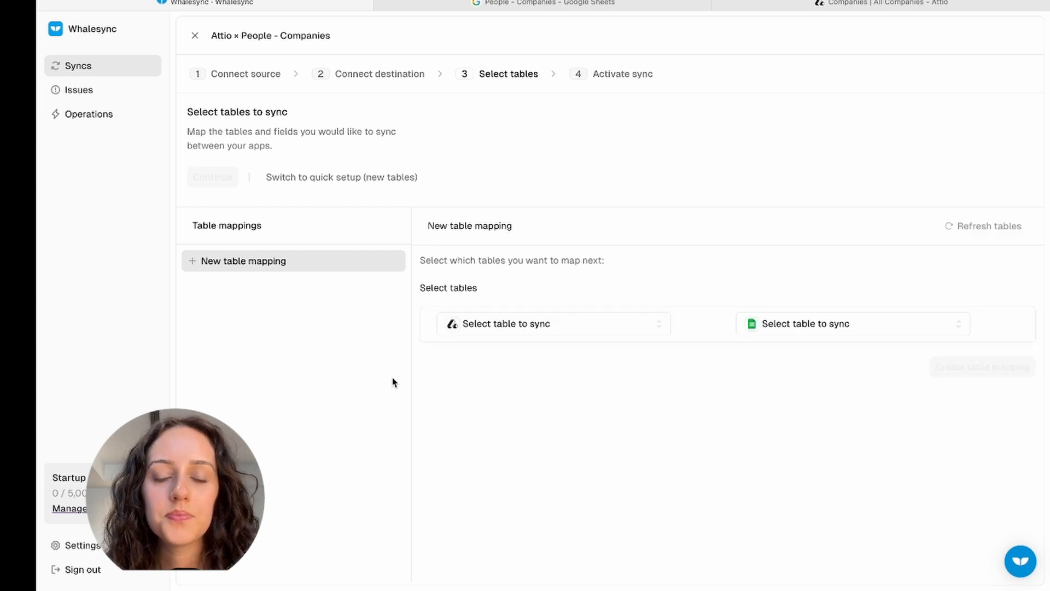
- Create a table mapping from Attio Companies to the Companies1 sheet without automapping
{"action": "left_click", "coordinate": [605, 335]}
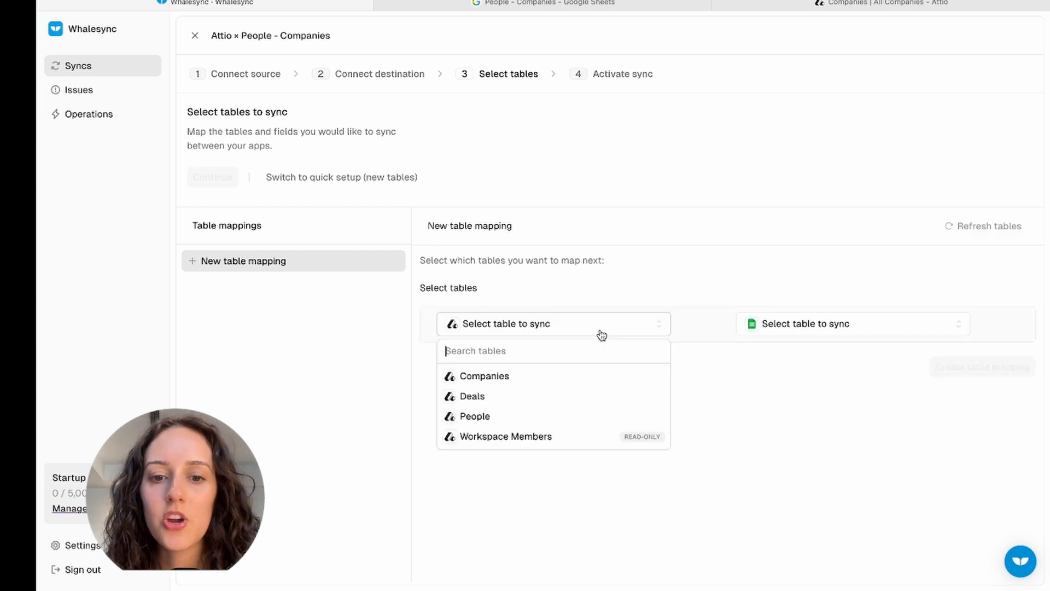
{"action": "left_click", "coordinate": [549, 377]}
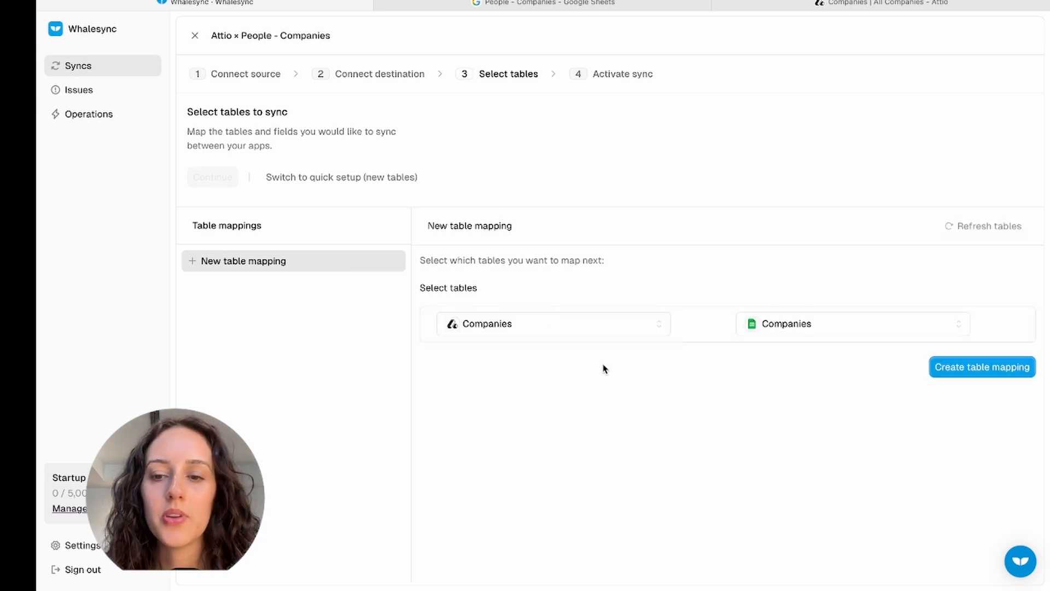
{"action": "left_click", "coordinate": [820, 328]}
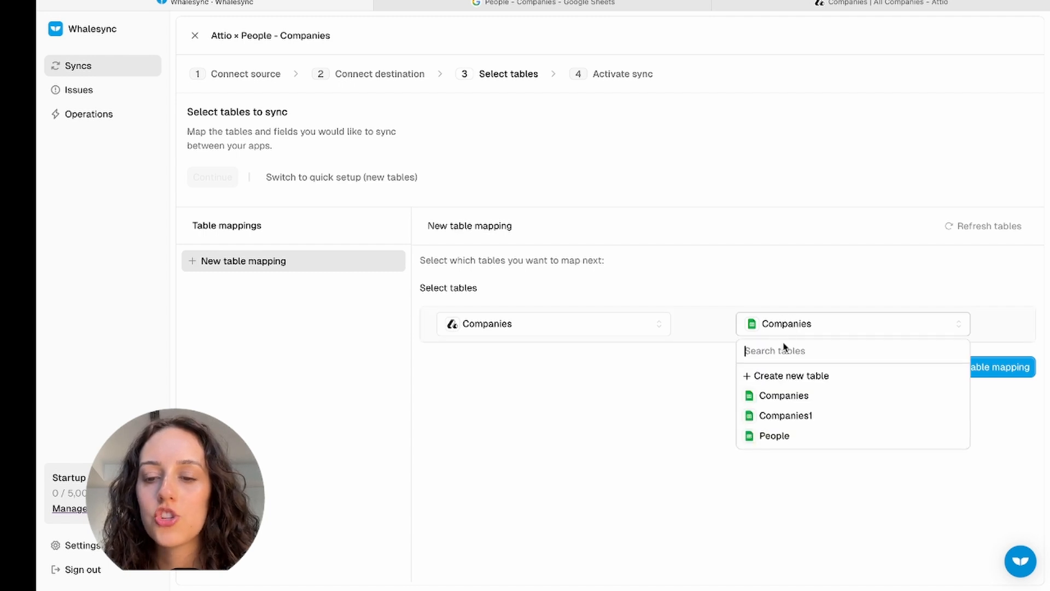
{"action": "left_click", "coordinate": [806, 417]}
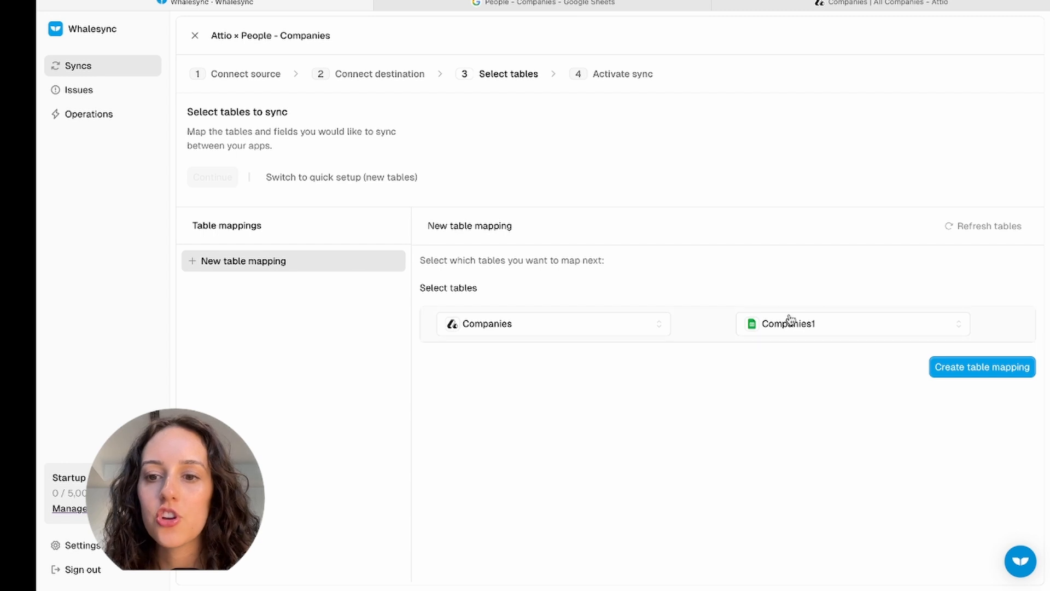
{"action": "left_click", "coordinate": [997, 376]}
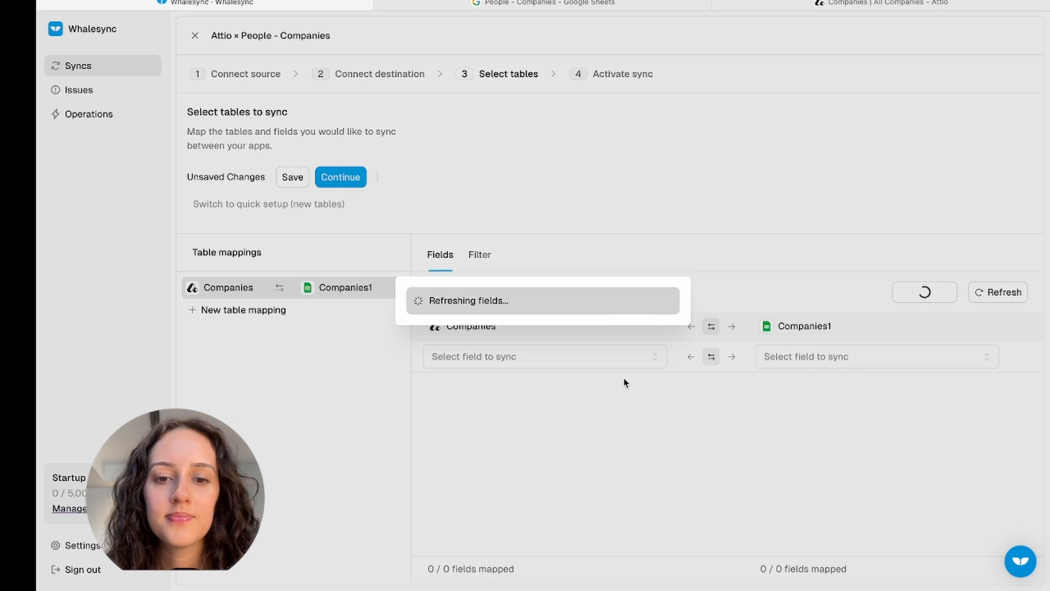
{"action": "left_click", "coordinate": [530, 357]}
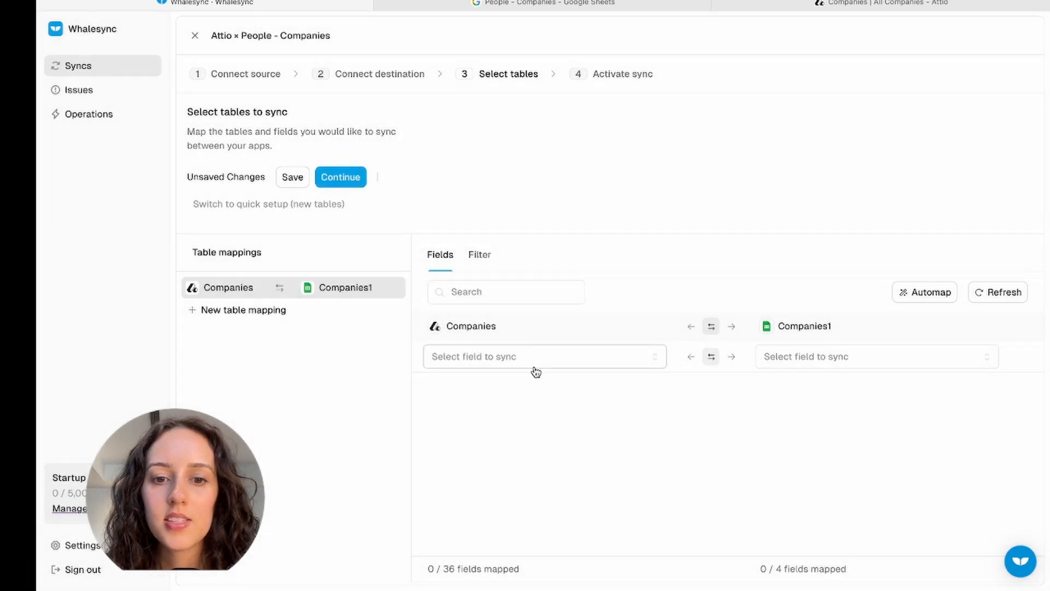
- Map the Attio name field to the Company Name column
{"action": "left_click", "coordinate": [532, 365]}
{"action": "type", "text": "name"}
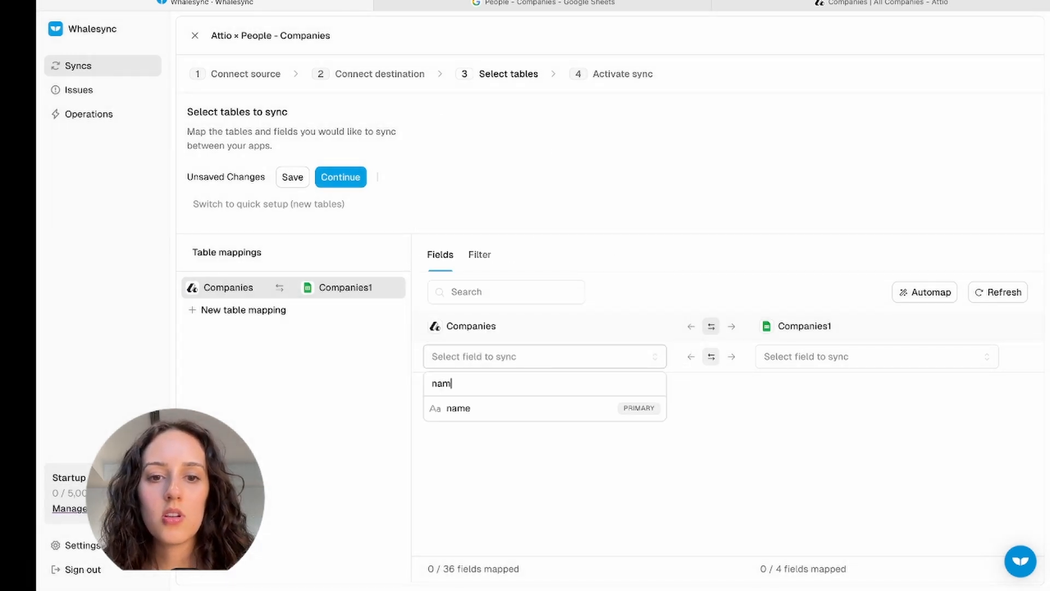
{"action": "left_click", "coordinate": [494, 408]}
{"action": "left_click", "coordinate": [796, 361]}
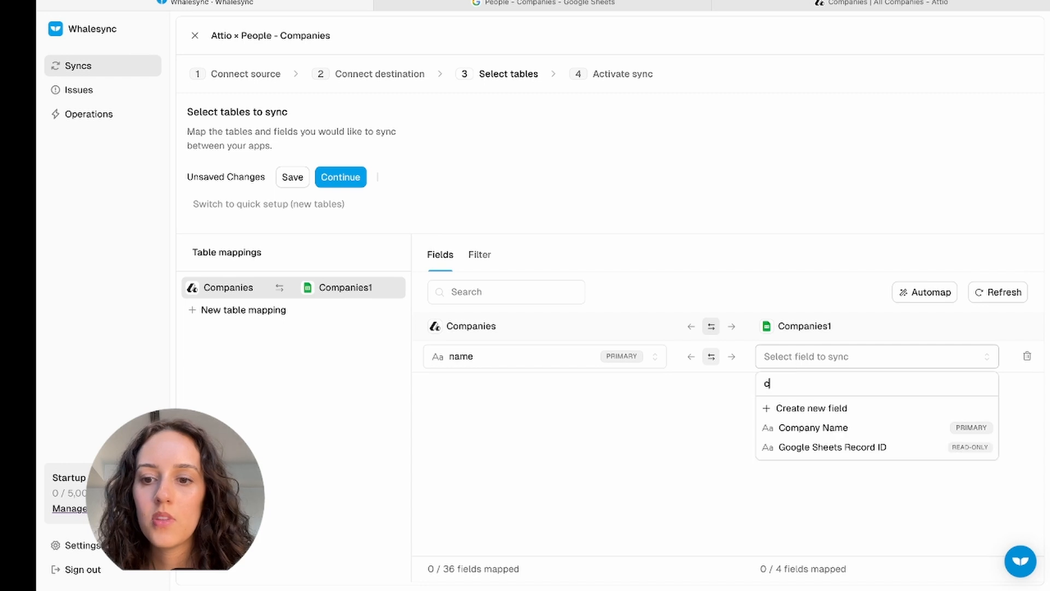
{"action": "left_click", "coordinate": [790, 427]}
- Pair the Attio domains field with the sheet's Domain column, checking Companies1
{"action": "left_click", "coordinate": [558, 389]}
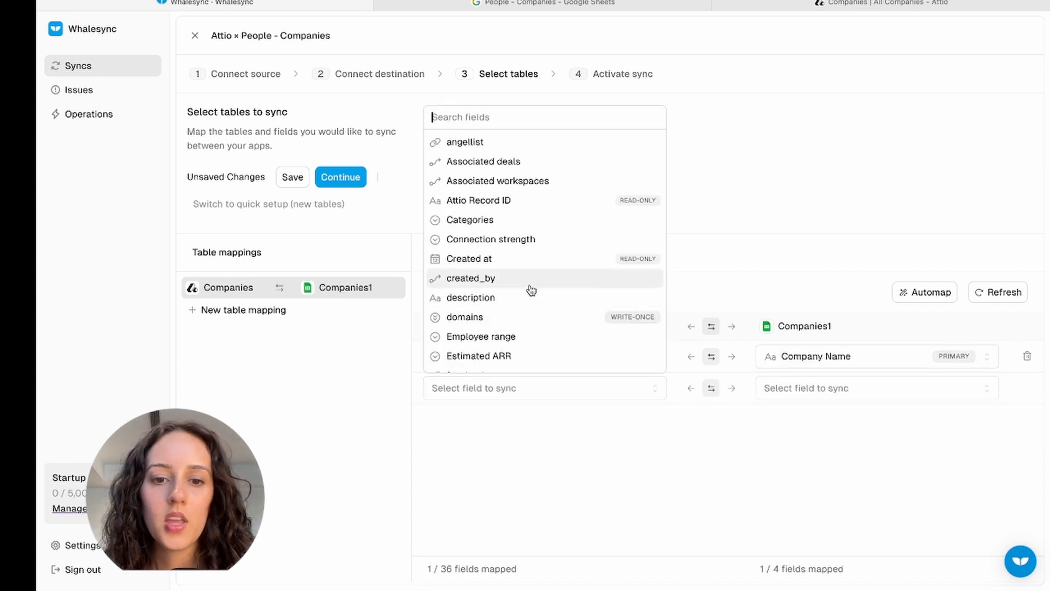
{"action": "left_click", "coordinate": [508, 4]}
{"action": "left_click", "coordinate": [302, 6]}
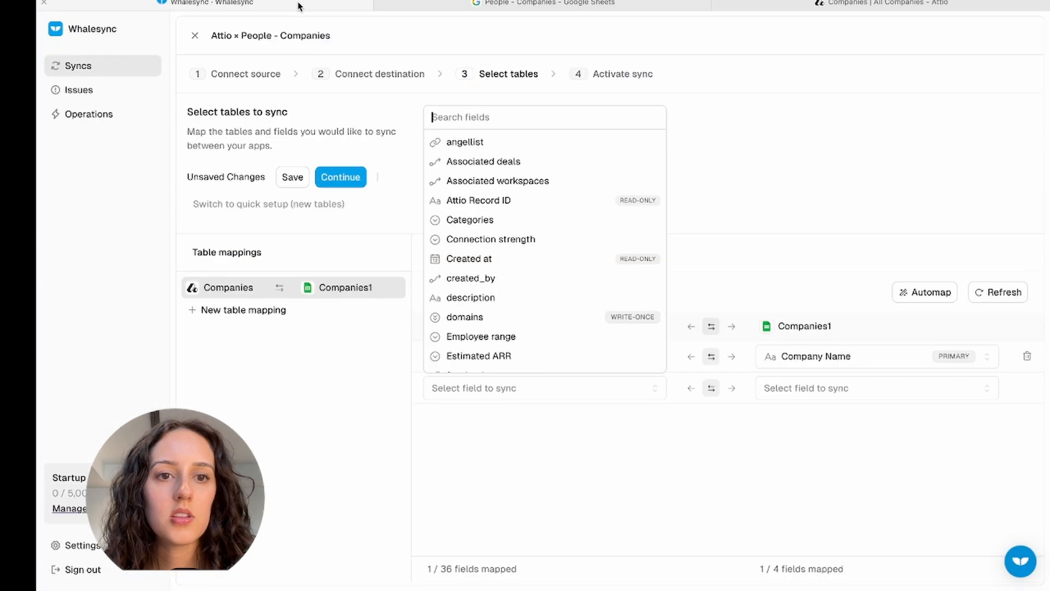
{"action": "type", "text": "d"}
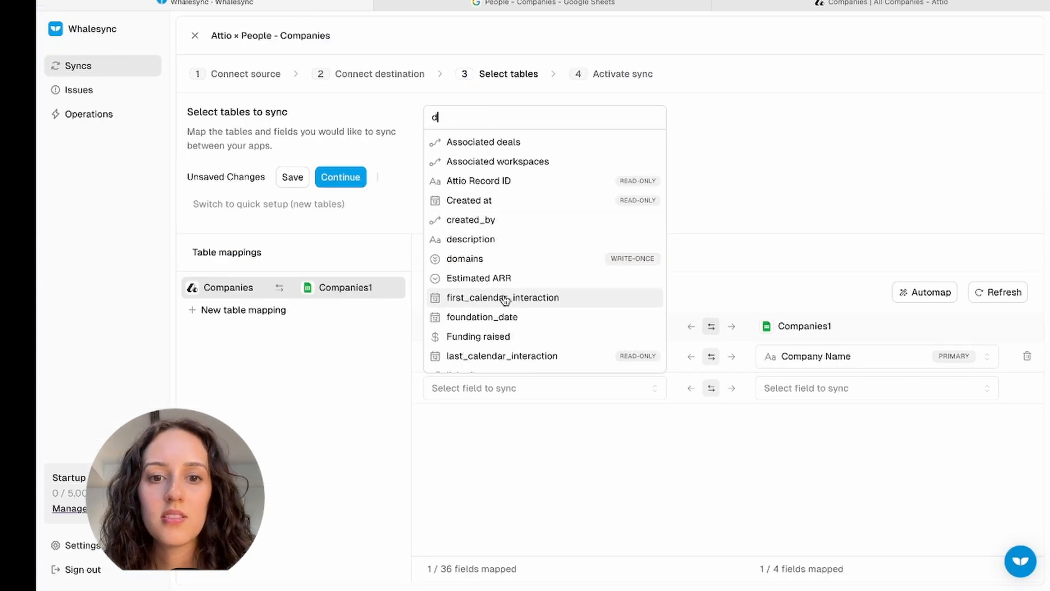
{"action": "left_click", "coordinate": [509, 257]}
{"action": "left_click", "coordinate": [793, 403]}
{"action": "left_click", "coordinate": [795, 490]}
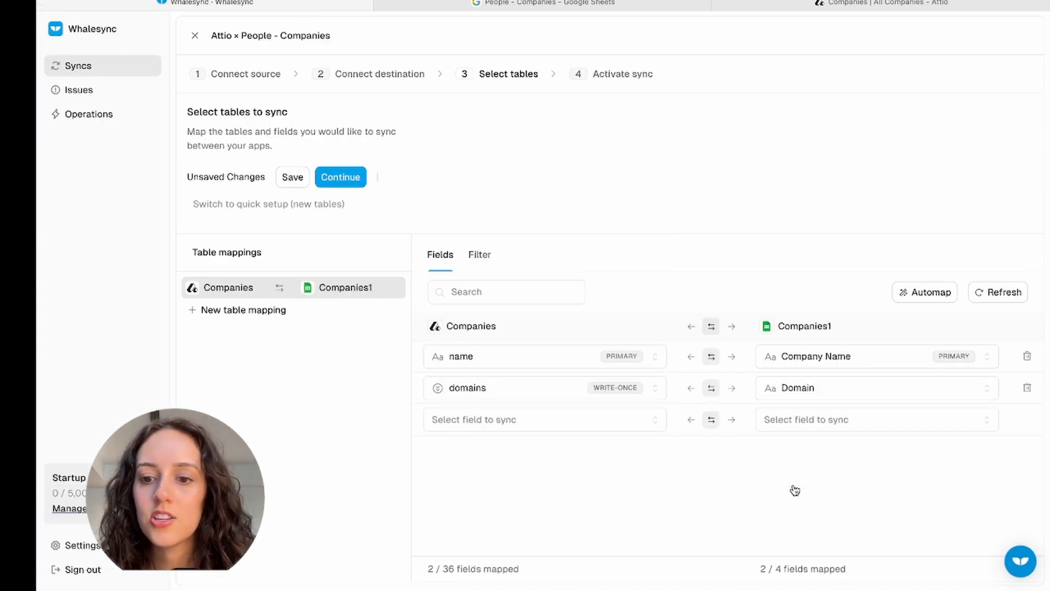
{"action": "left_click", "coordinate": [472, 7]}
{"action": "left_click", "coordinate": [302, 5]}
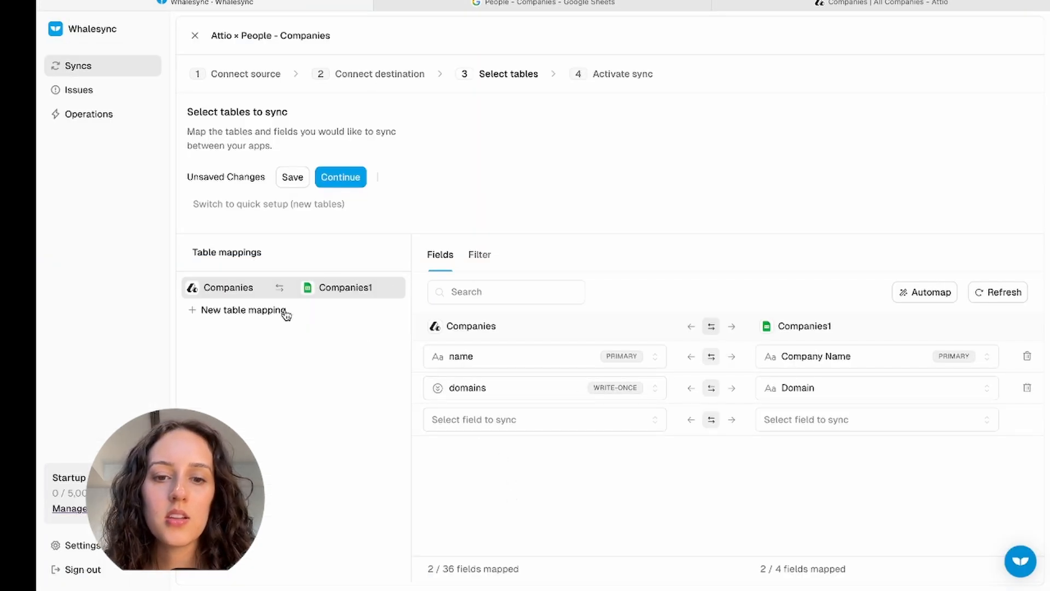
{"action": "left_click", "coordinate": [558, 4]}
{"action": "left_click", "coordinate": [316, 4]}
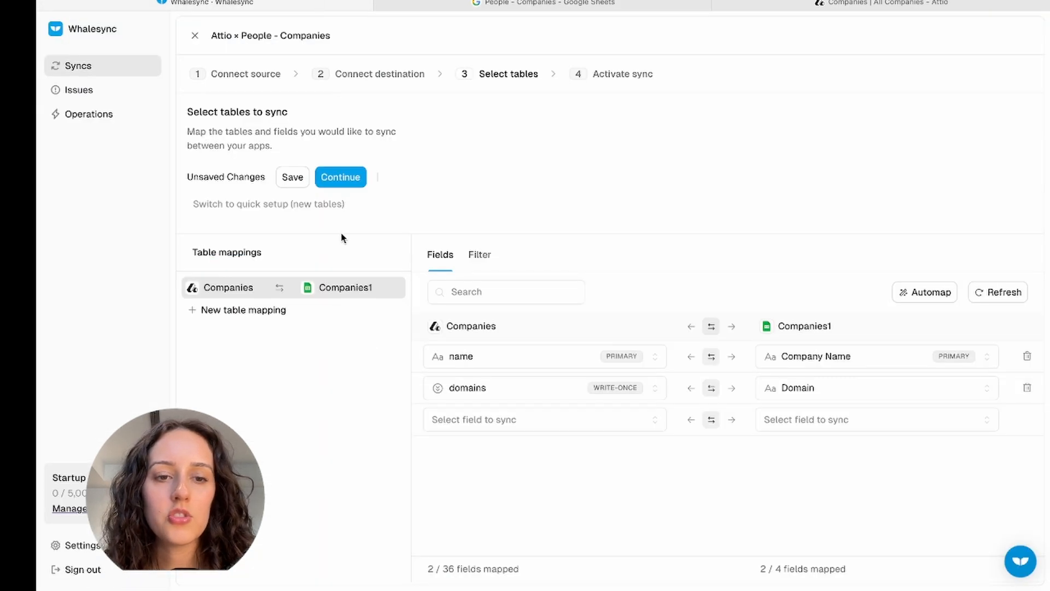
- Add an Attio People to People sheet mapping and automap its 2 same-named fields
{"action": "left_click", "coordinate": [252, 313]}
{"action": "left_click", "coordinate": [534, 350]}
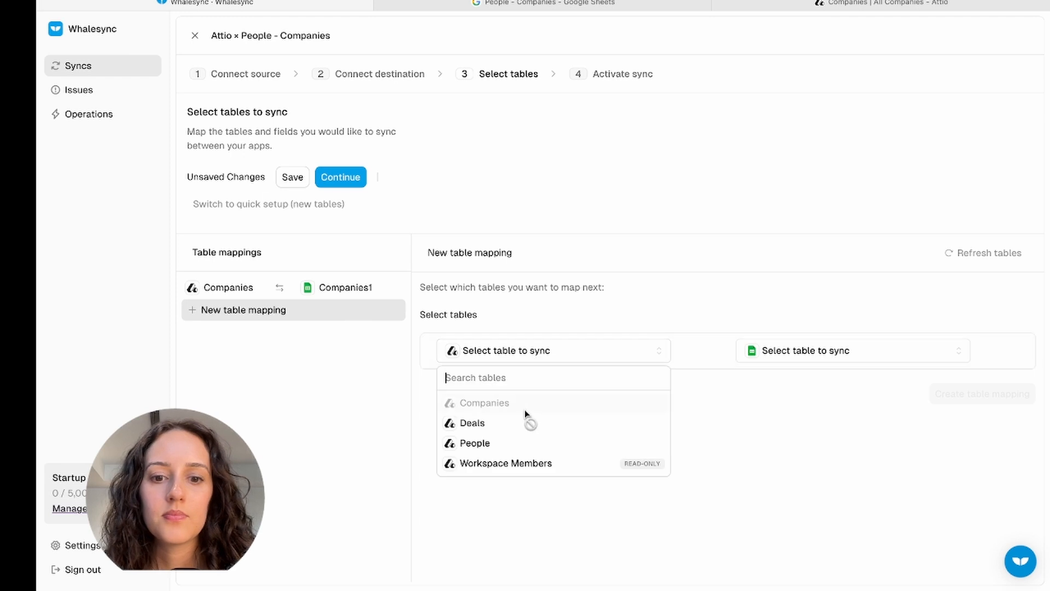
{"action": "left_click", "coordinate": [520, 442]}
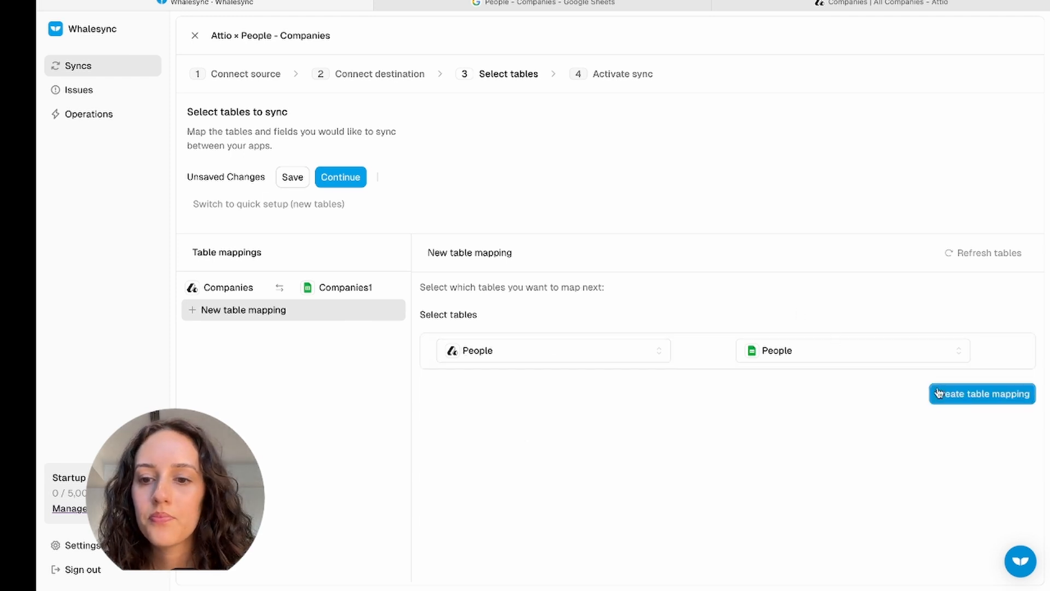
{"action": "left_click", "coordinate": [967, 397]}
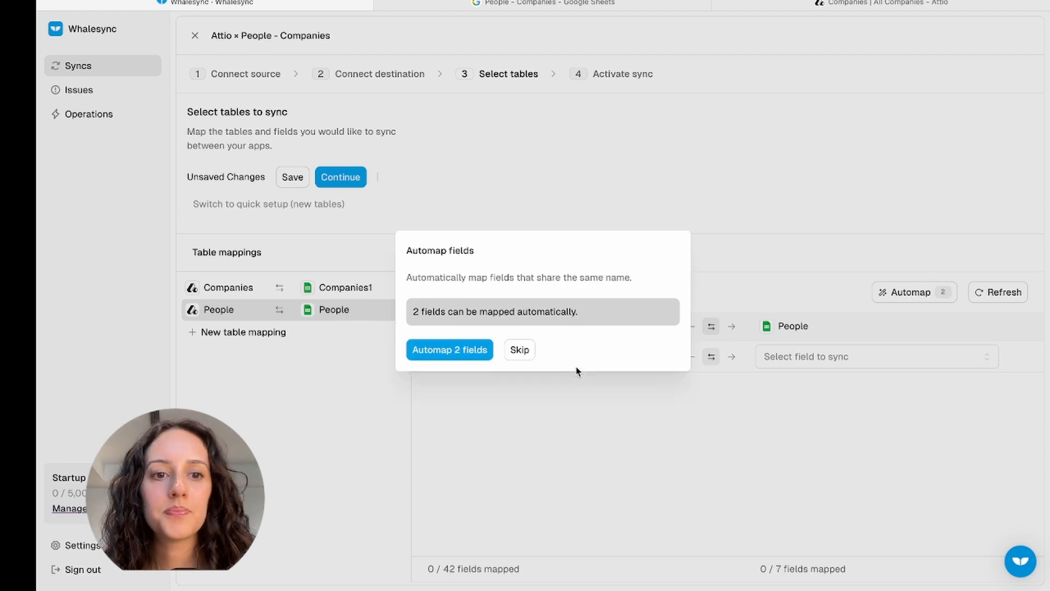
{"action": "left_click", "coordinate": [480, 351]}
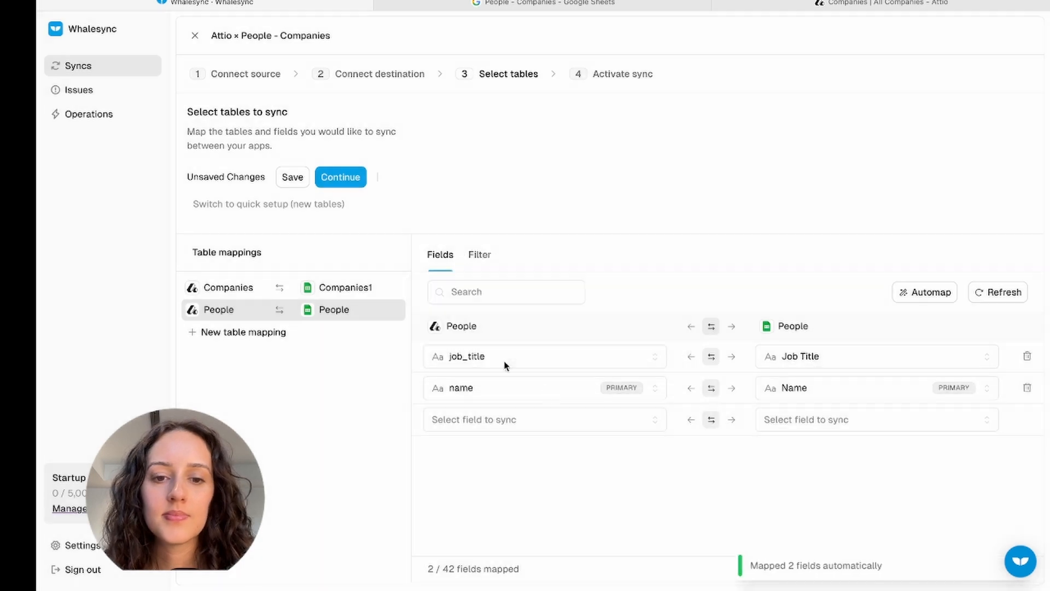
- Map email_addresses to the Email Address column
{"action": "left_click", "coordinate": [537, 422]}
{"action": "left_click", "coordinate": [535, 367]}
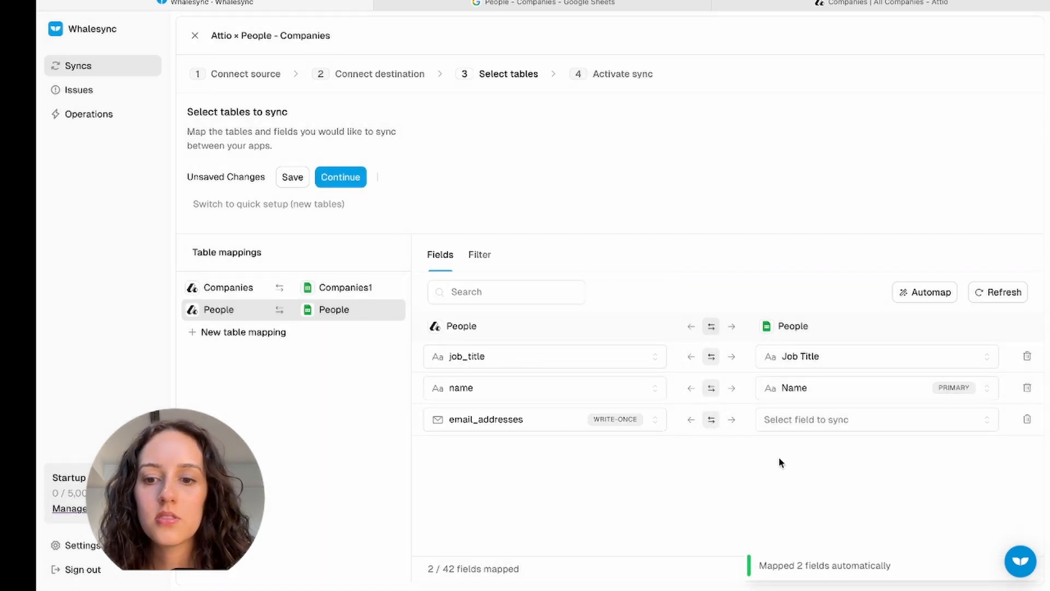
{"action": "left_click", "coordinate": [799, 420]}
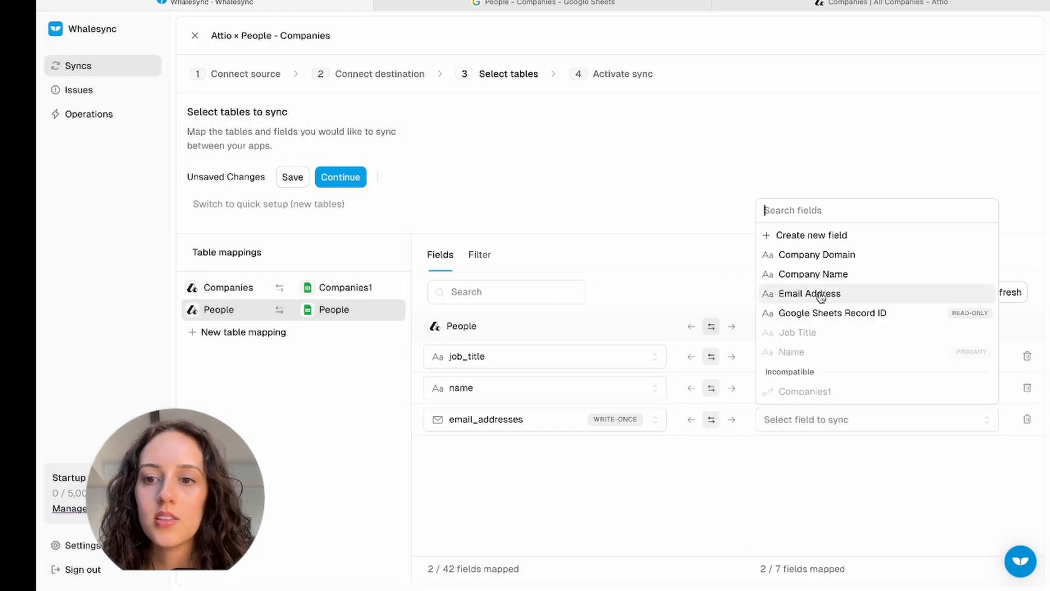
{"action": "left_click", "coordinate": [820, 295]}
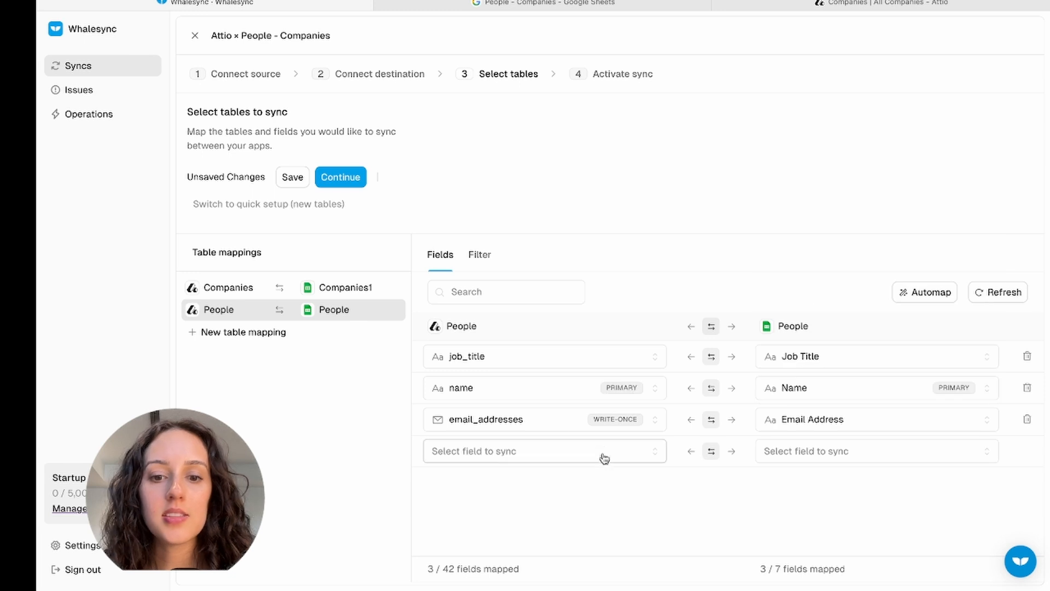
- Start another People field row while comparing against the People sheet's columns
{"action": "left_click", "coordinate": [533, 457]}
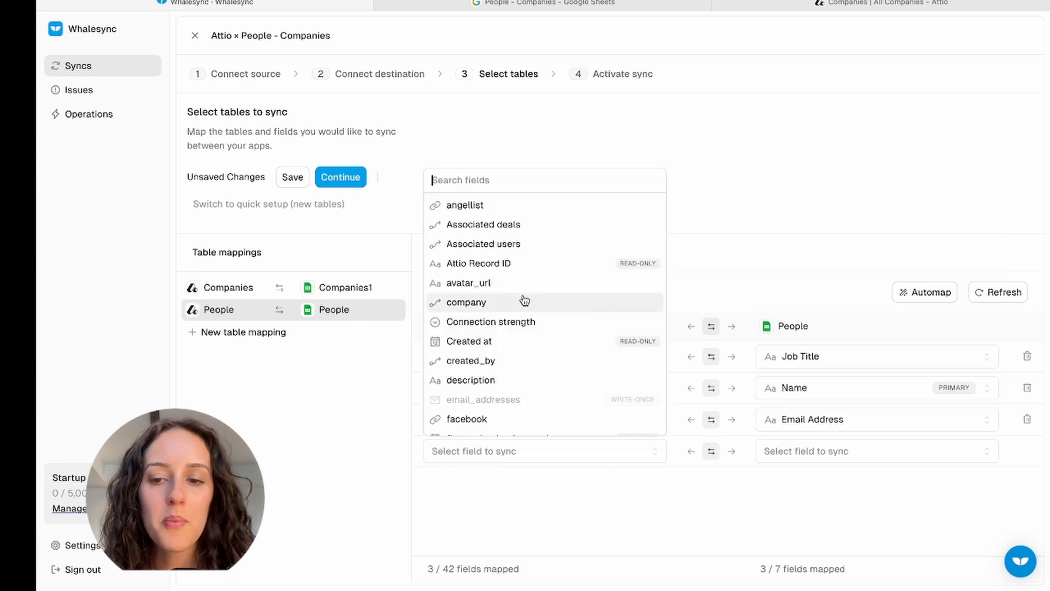
{"action": "scroll", "coordinate": [524, 300], "scroll_direction": "down", "scroll_amount": 10}
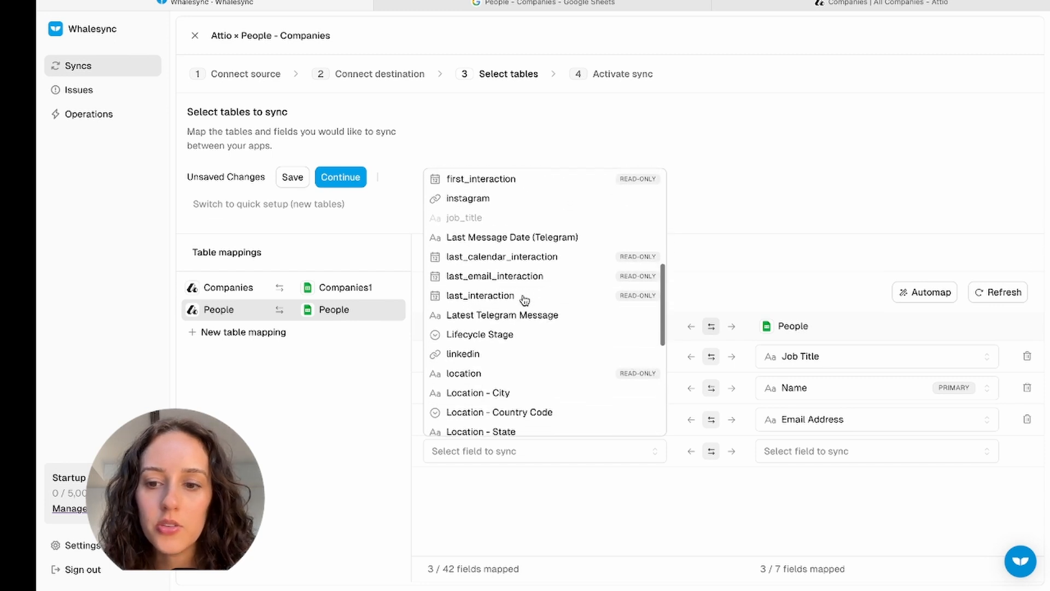
{"action": "left_click", "coordinate": [509, 3]}
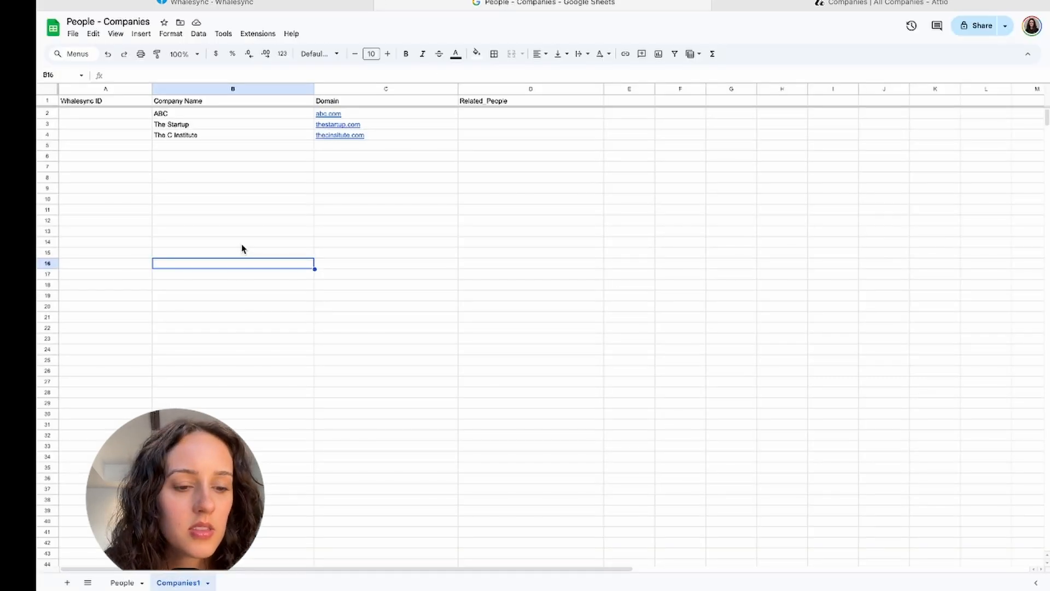
{"action": "left_click", "coordinate": [122, 583]}
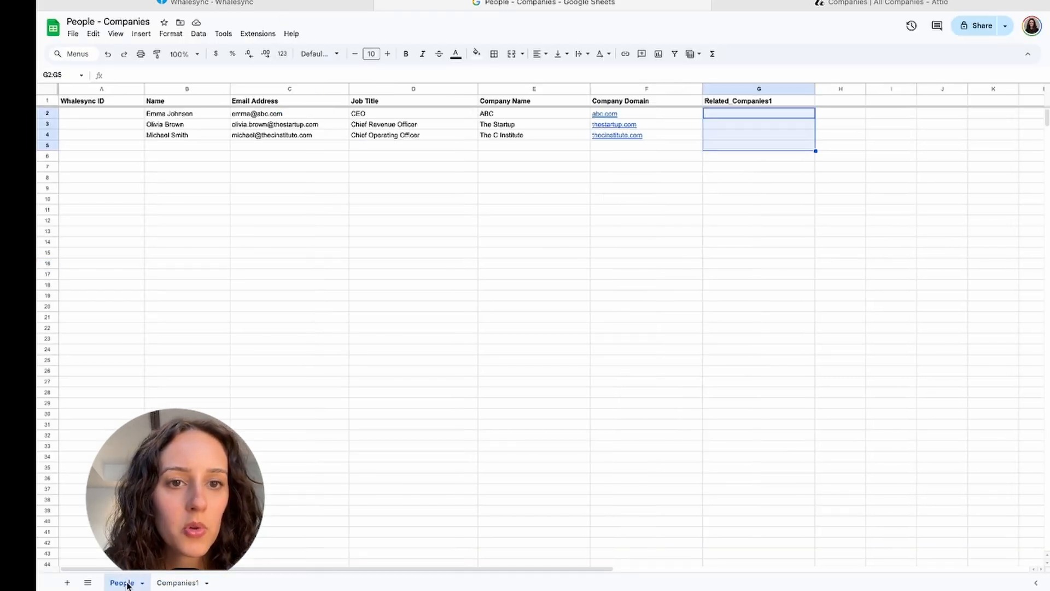
{"action": "left_click", "coordinate": [286, 8]}
{"action": "left_click", "coordinate": [456, 3]}
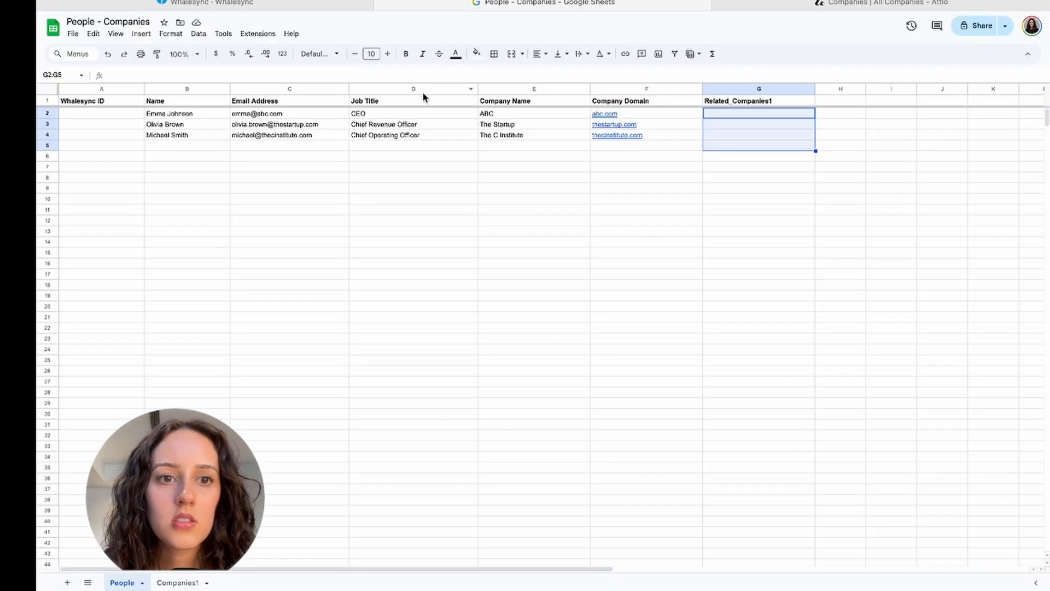
{"action": "left_click", "coordinate": [305, 6]}
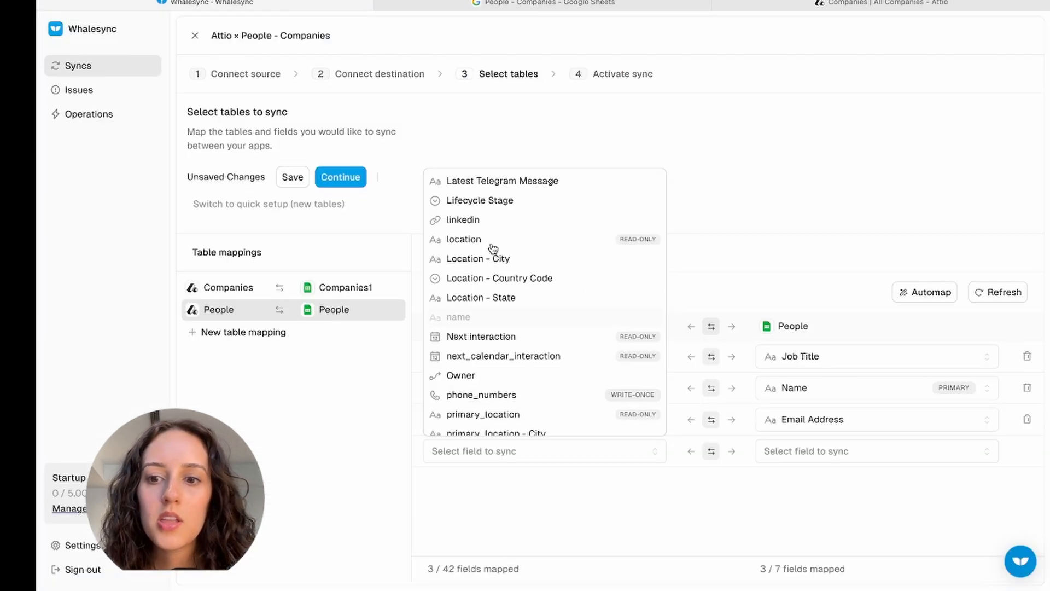
- Link the Attio company field to the Companies1 sheet
{"action": "left_click", "coordinate": [460, 6]}
{"action": "left_click", "coordinate": [286, 7]}
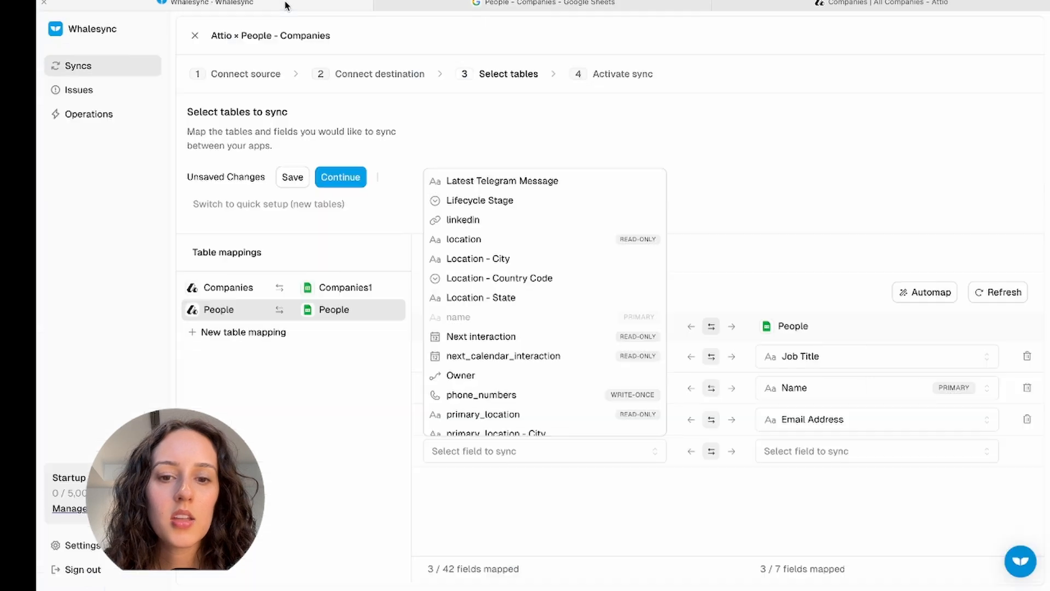
{"action": "scroll", "coordinate": [466, 376], "scroll_direction": "down", "scroll_amount": 5}
{"action": "scroll", "coordinate": [492, 374], "scroll_direction": "up", "scroll_amount": 5}
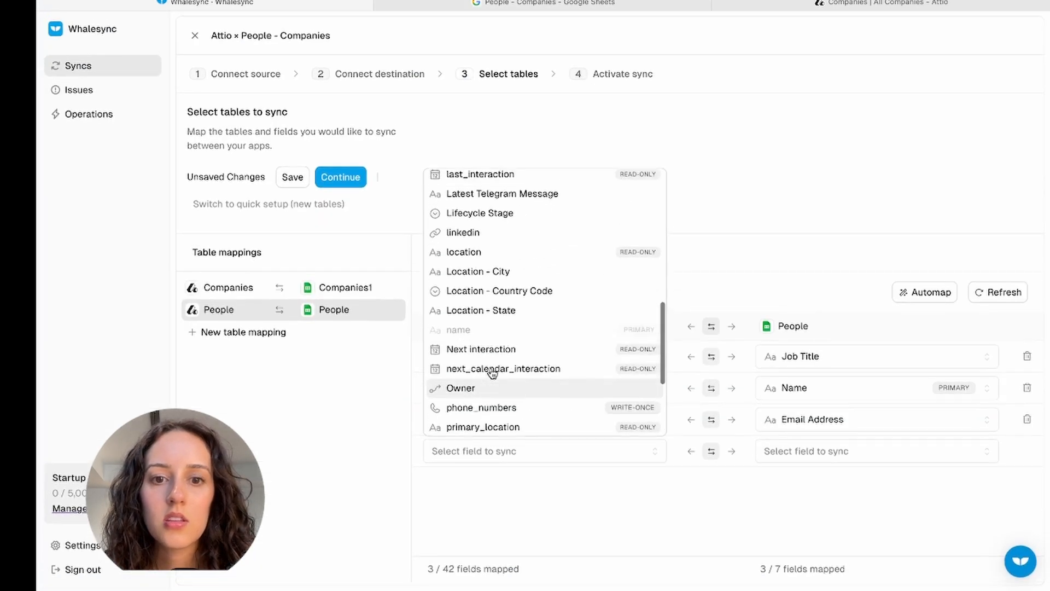
{"action": "type", "text": "com"}
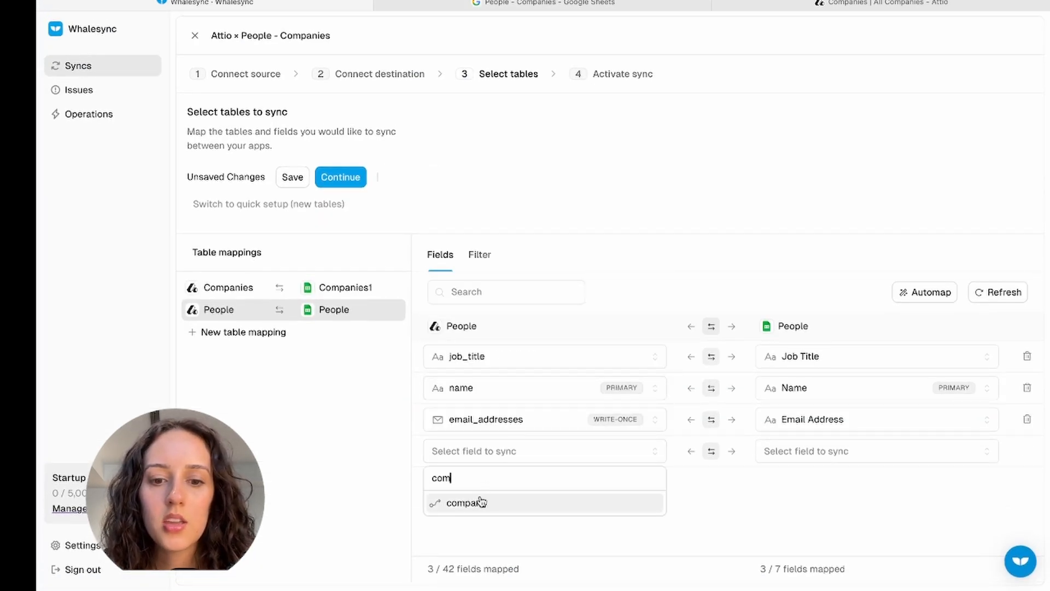
{"action": "left_click", "coordinate": [481, 502]}
{"action": "left_click", "coordinate": [809, 452]}
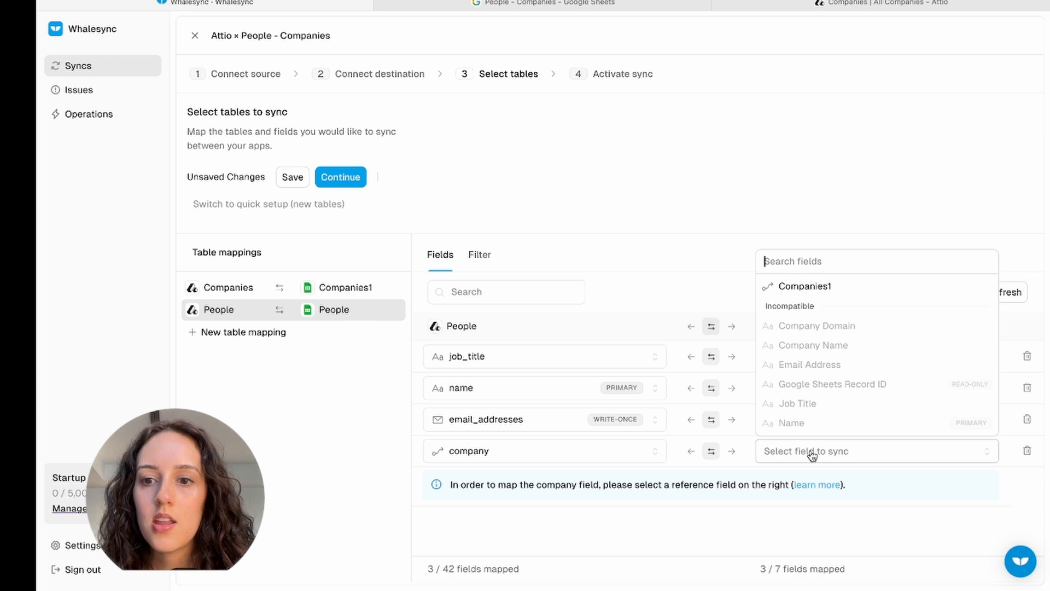
{"action": "left_click", "coordinate": [816, 290]}
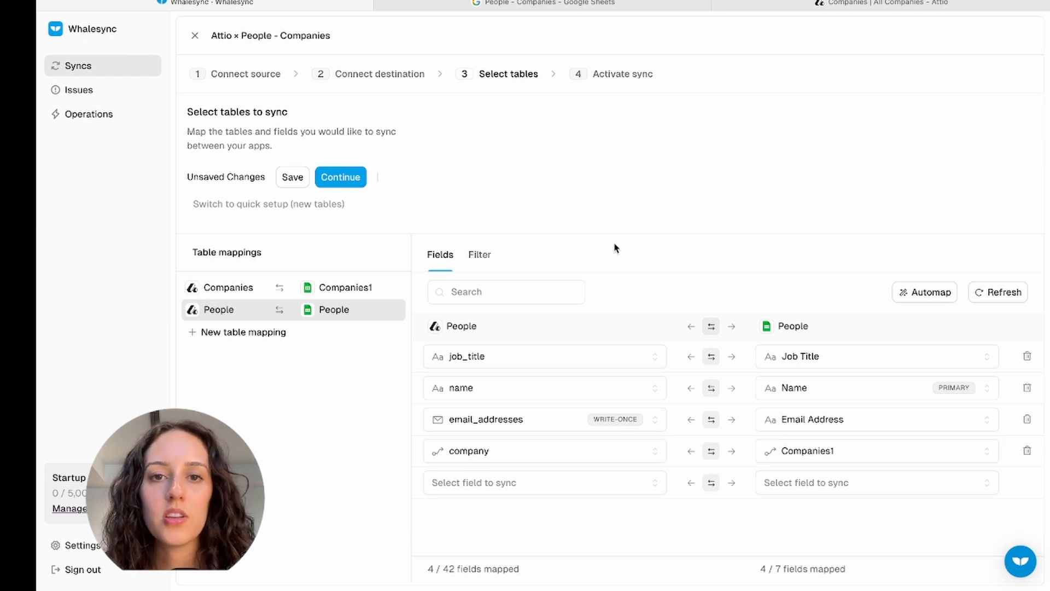
- Check the Companies1 sheet, then save the table mappings and continue
{"action": "left_click", "coordinate": [563, 5]}
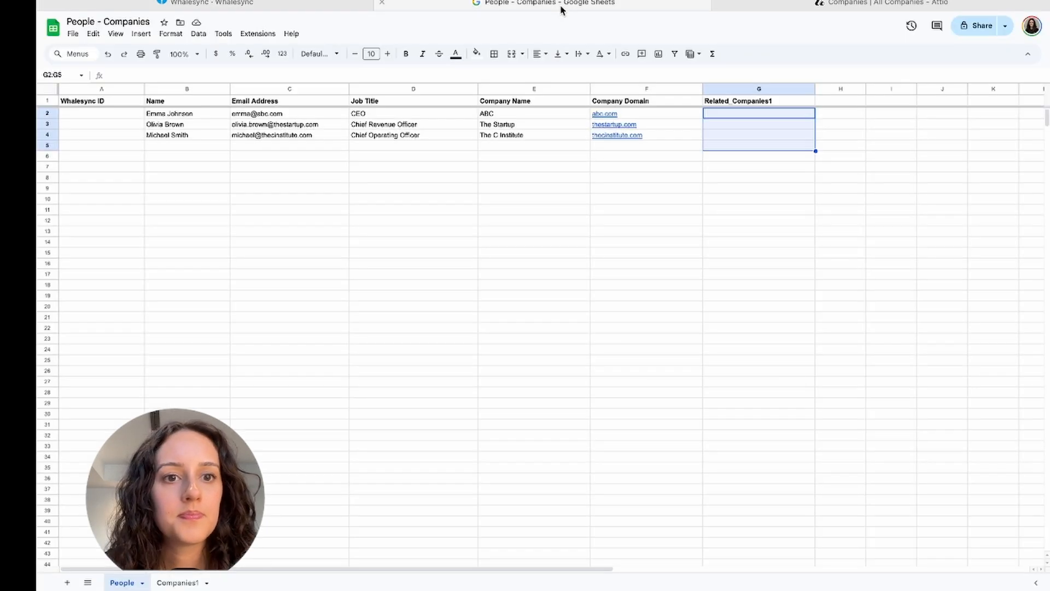
{"action": "left_click", "coordinate": [177, 581]}
{"action": "left_click", "coordinate": [274, 7]}
{"action": "left_click", "coordinate": [340, 177]}
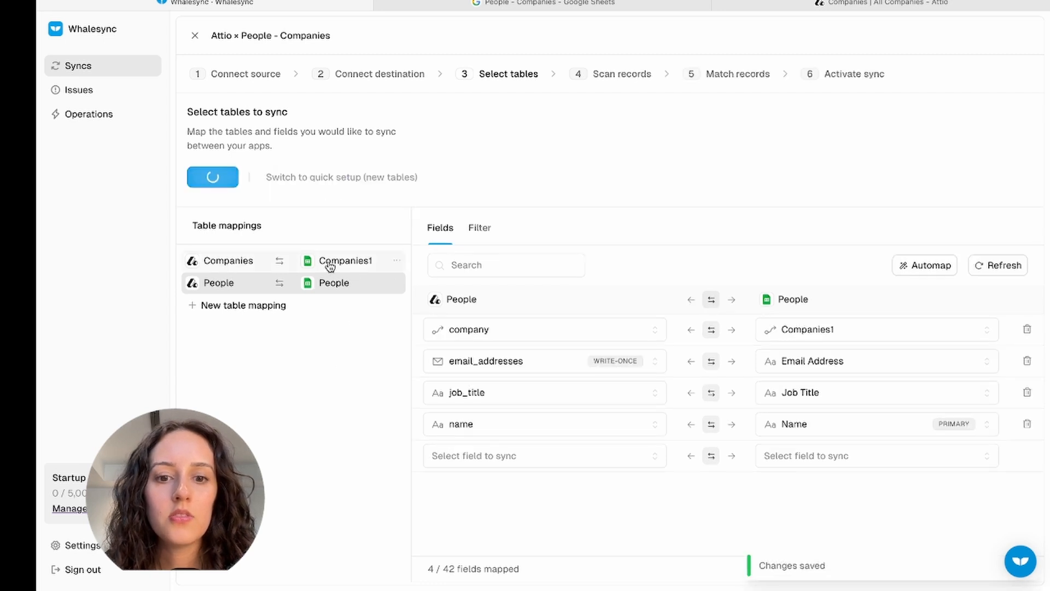
- Save the table mappings and check the People sheet for its new Whalesync IDs
{"action": "left_click", "coordinate": [328, 263]}
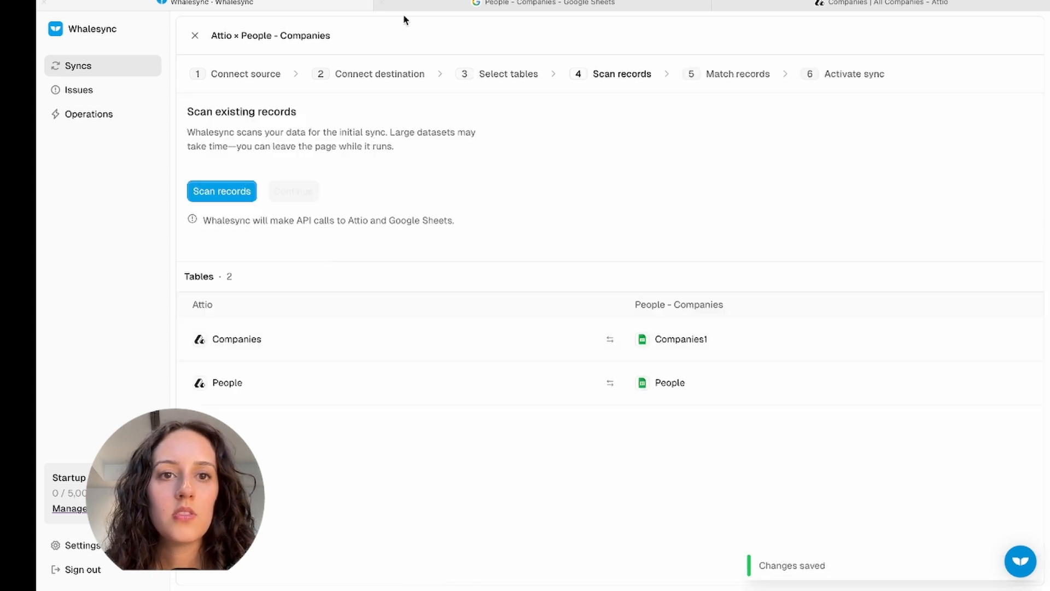
{"action": "left_click", "coordinate": [438, 9]}
{"action": "left_click", "coordinate": [122, 583]}
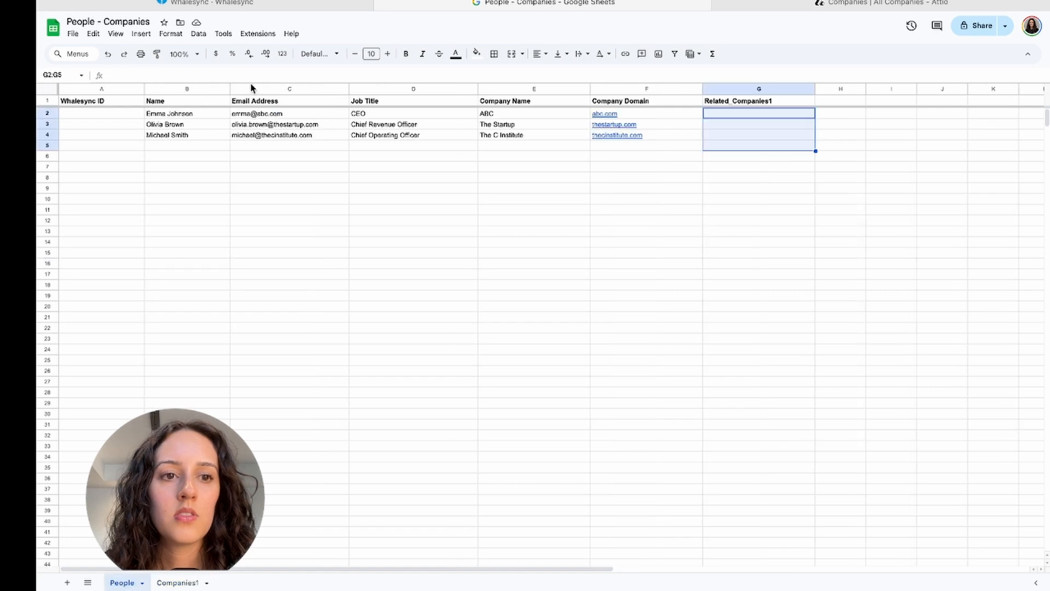
{"action": "left_click", "coordinate": [265, 7]}
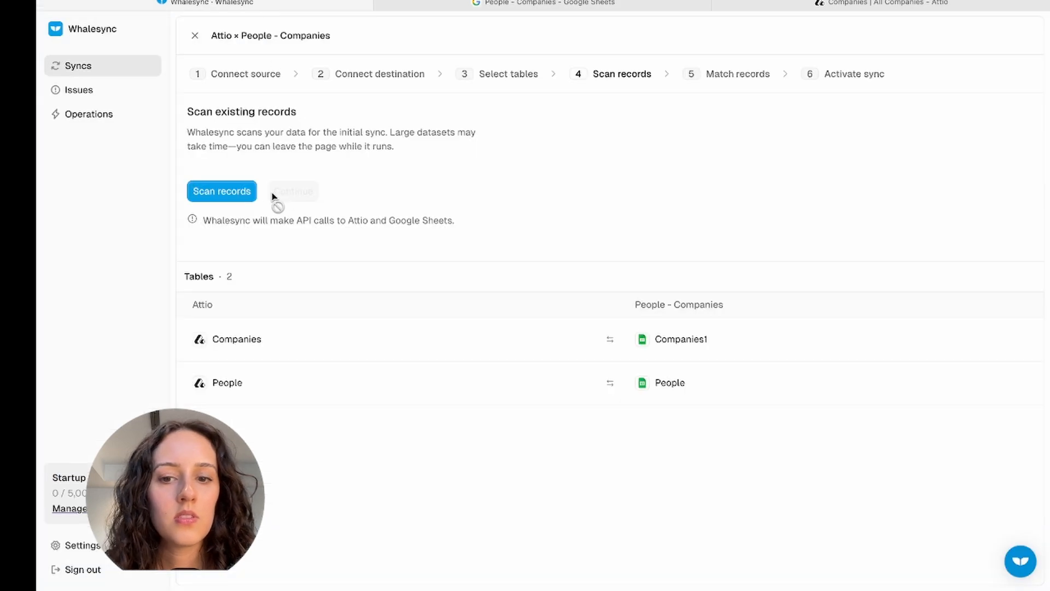
- Revisit table selection without changes, then start scanning existing records
{"action": "left_click", "coordinate": [485, 76]}
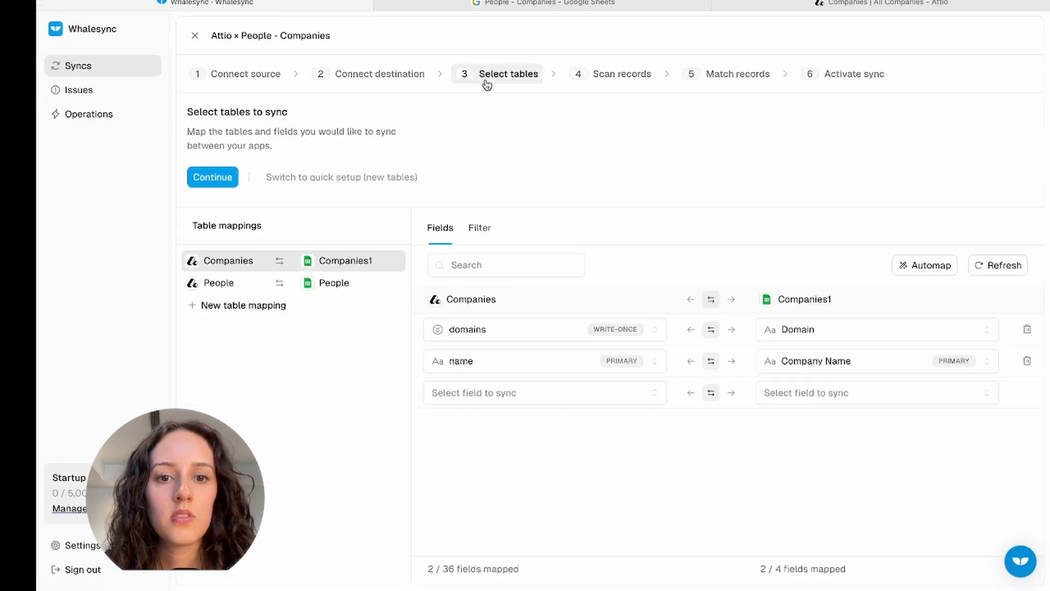
{"action": "left_click", "coordinate": [556, 395]}
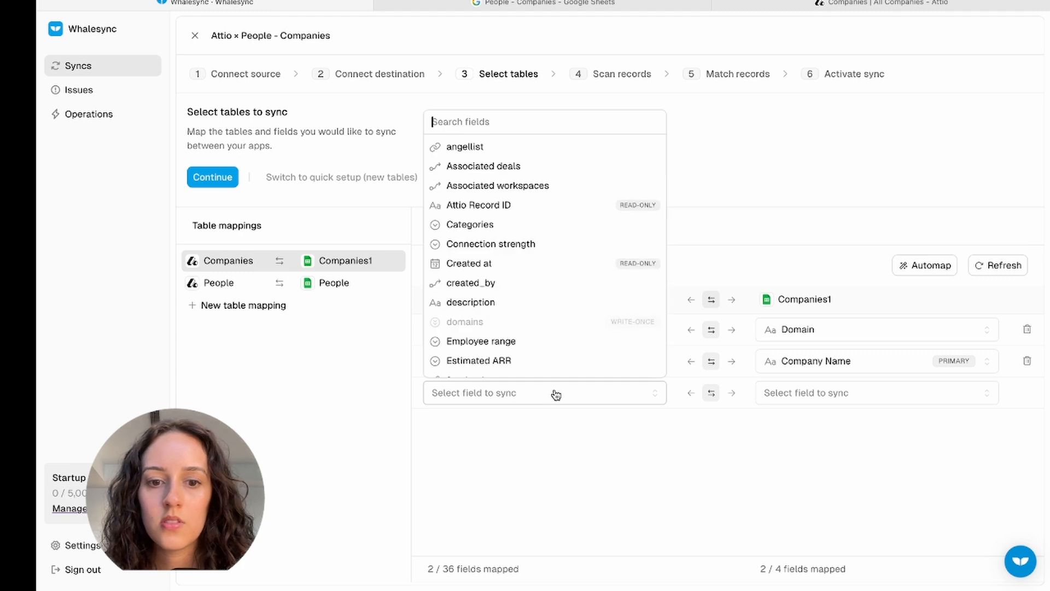
{"action": "left_click", "coordinate": [559, 450]}
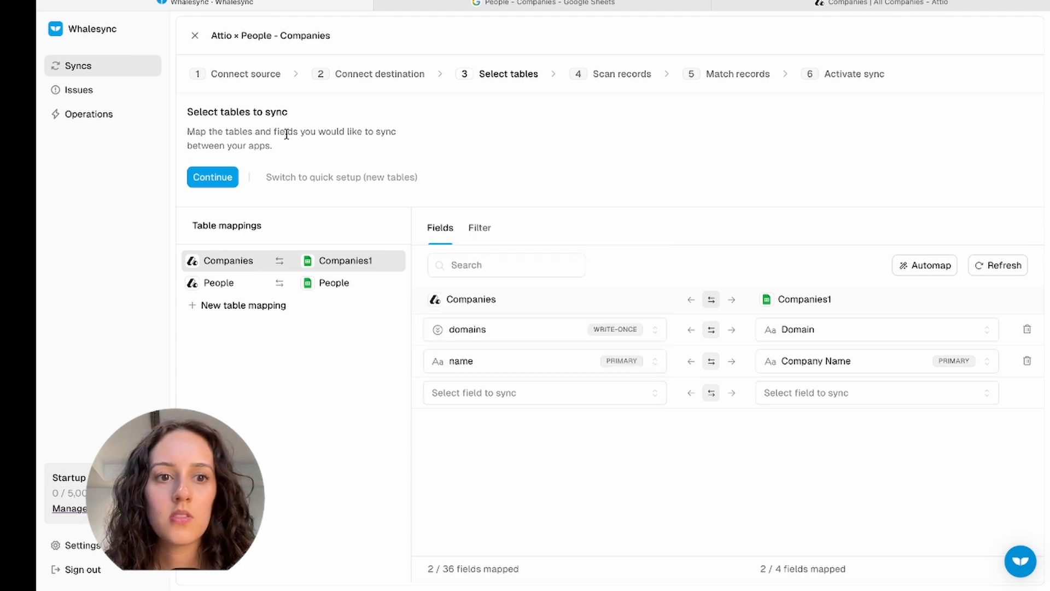
{"action": "left_click", "coordinate": [214, 182]}
{"action": "left_click", "coordinate": [222, 189]}
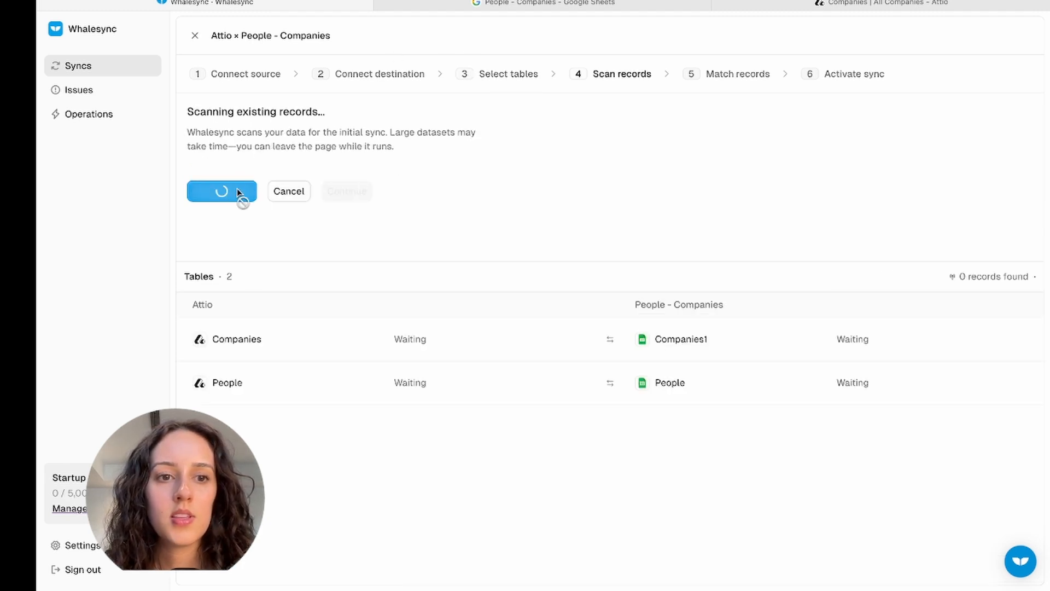
{"action": "left_click", "coordinate": [551, 5]}
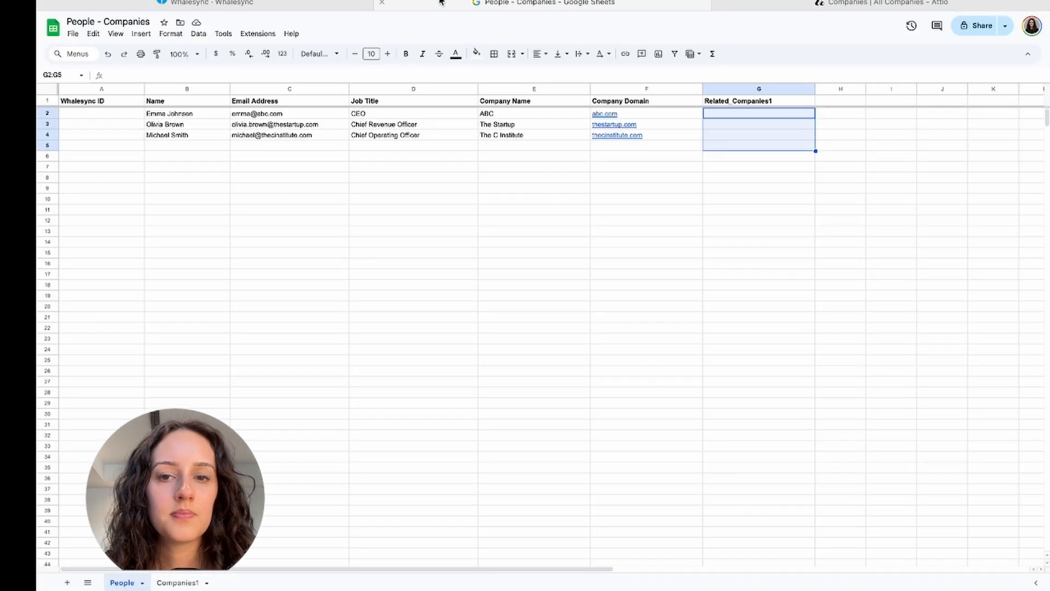
- Copy the three company Whalesync IDs from Companies1 A2:A4 into People G2:G4
{"action": "left_click", "coordinate": [174, 584]}
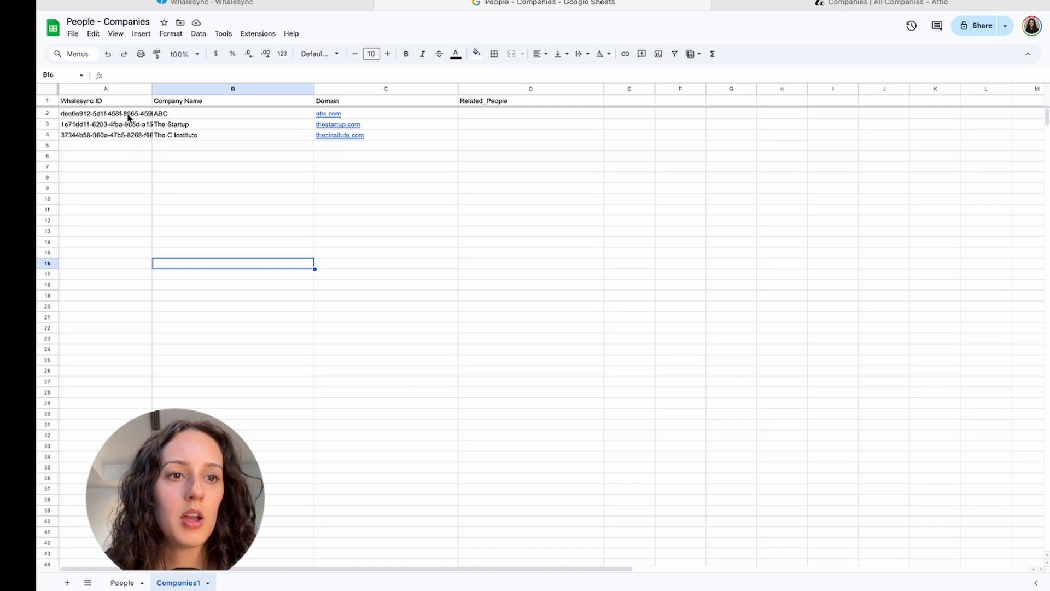
{"action": "left_click_drag", "start_coordinate": [109, 115], "coordinate": [110, 143]}
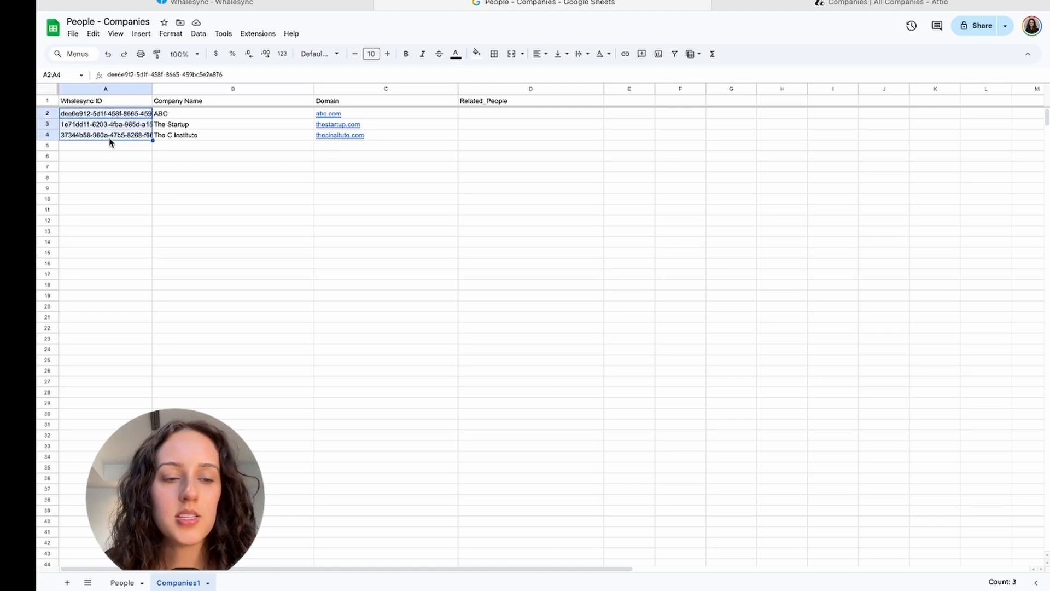
{"action": "left_click", "coordinate": [126, 582]}
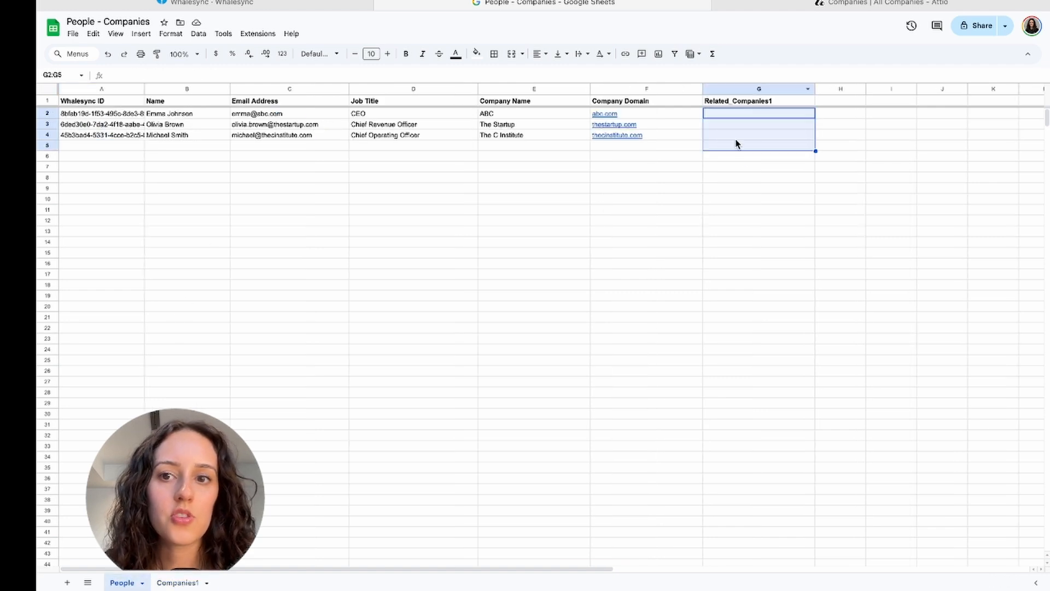
{"action": "left_click", "coordinate": [747, 167]}
{"action": "left_click_drag", "start_coordinate": [745, 113], "coordinate": [744, 142]}
{"action": "type", "text": "dee6e912-5d1f-458f-8665-459bc5e2a876 1e71dd11-6203-4fba-985d-a15d3000138e 37344b58-960a-47b5-8268-f66cfb72dce9"}
{"action": "left_click", "coordinate": [681, 252]}
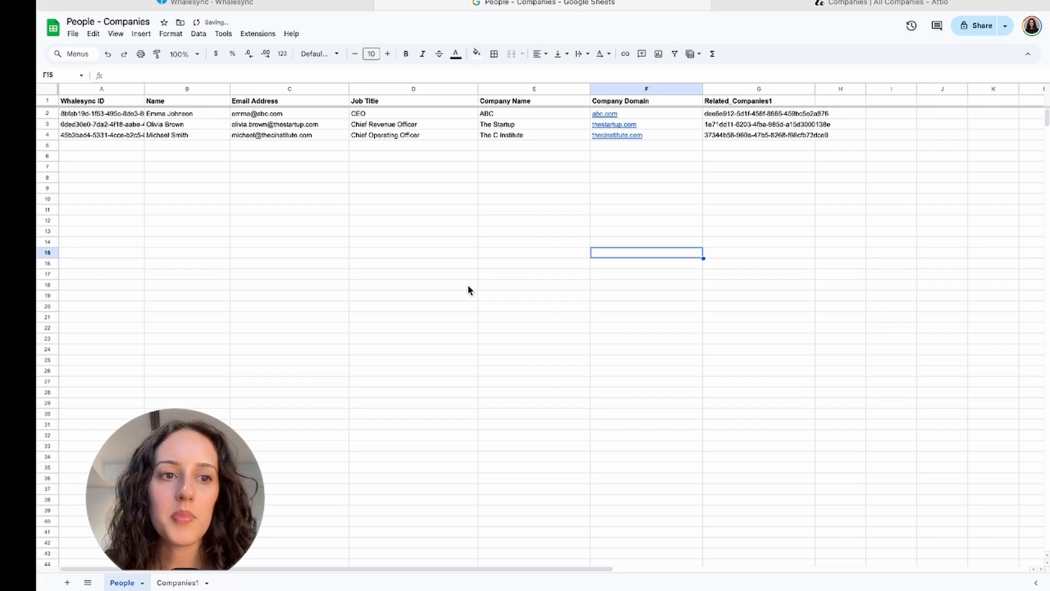
- Continue through record matching to the preview adding 3 companies and 3 people, then activate
{"action": "left_click", "coordinate": [294, 6]}
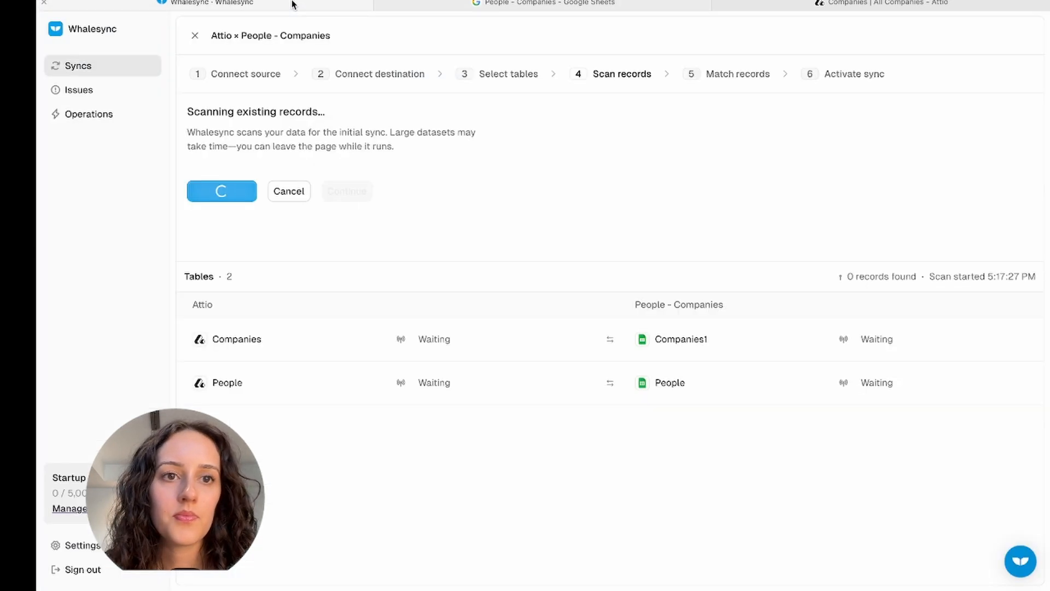
{"action": "left_click", "coordinate": [324, 188]}
{"action": "left_click", "coordinate": [235, 179]}
{"action": "left_click", "coordinate": [539, 6]}
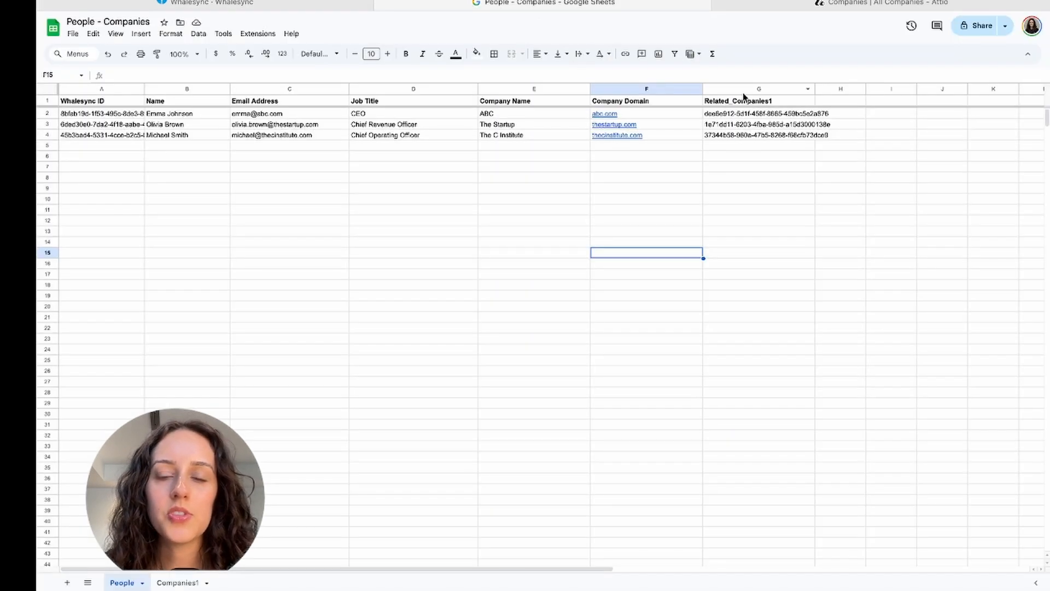
{"action": "left_click", "coordinate": [318, 7]}
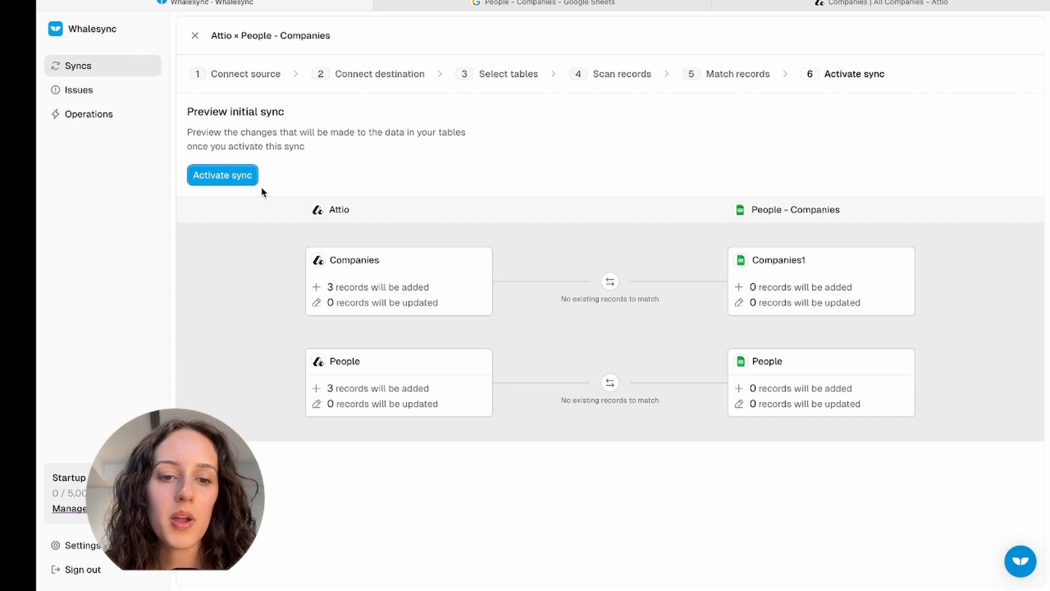
{"action": "left_click", "coordinate": [244, 176]}
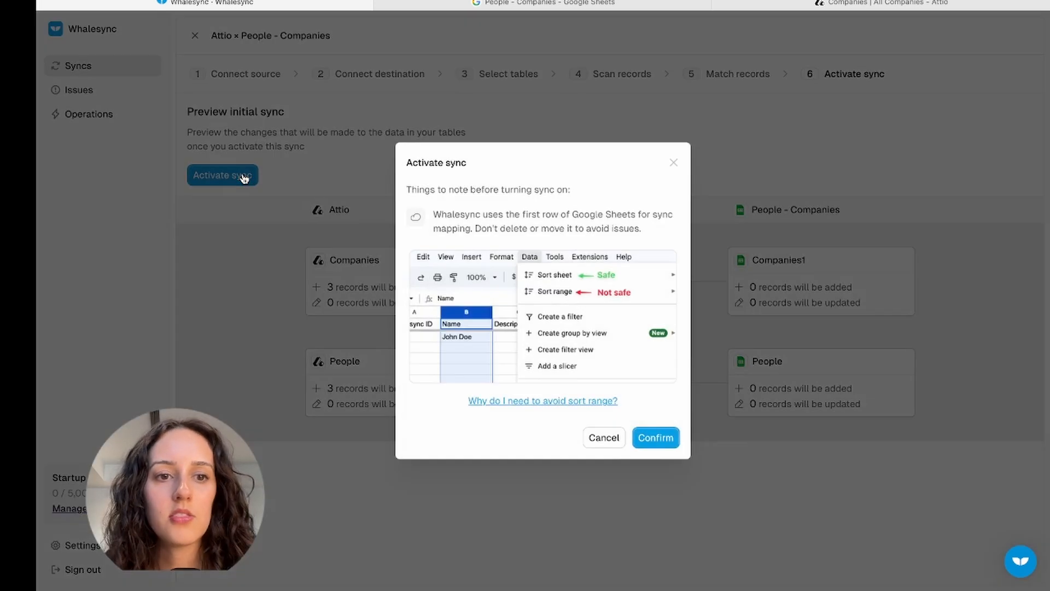
- Cancel the activation and step back to Connect destination, then toward Select tables
{"action": "left_click", "coordinate": [582, 437]}
{"action": "left_click", "coordinate": [399, 74]}
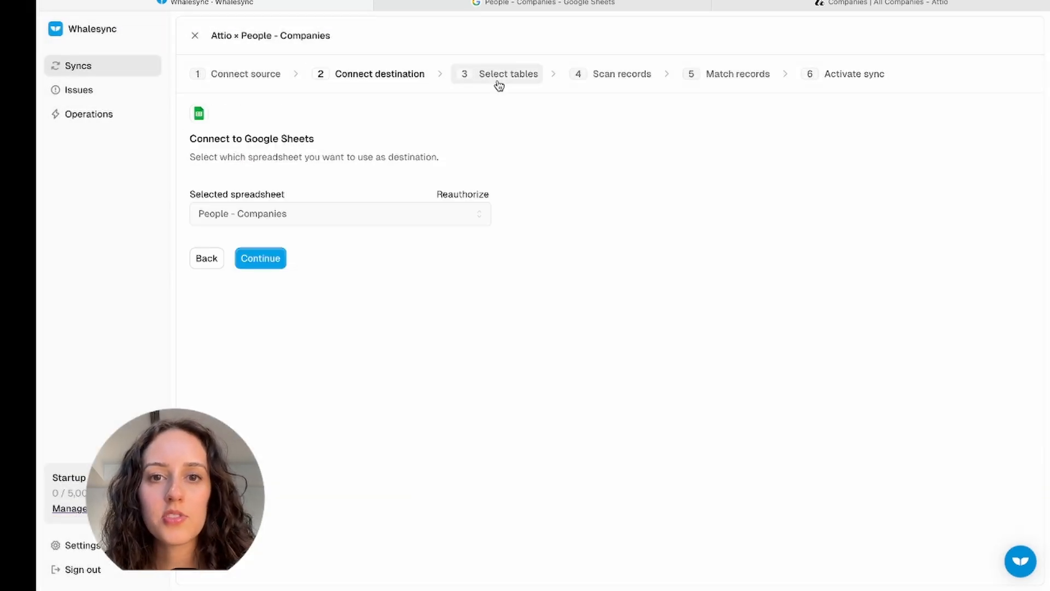
{"action": "left_click", "coordinate": [499, 85]}
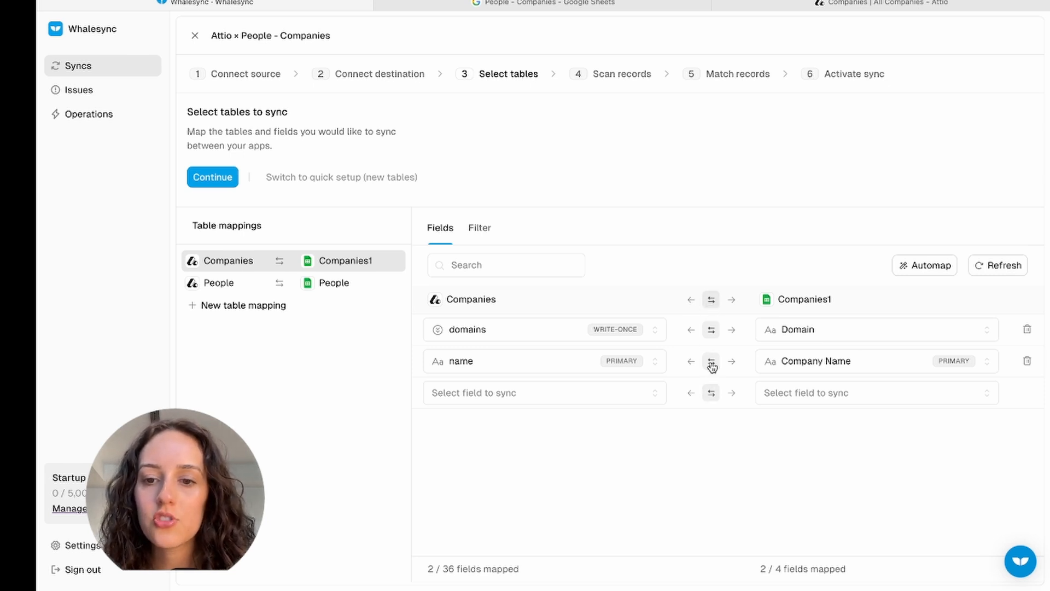
- Make Companies sync only from the sheet into Attio and start a Companies filter condition
{"action": "left_click", "coordinate": [691, 300]}
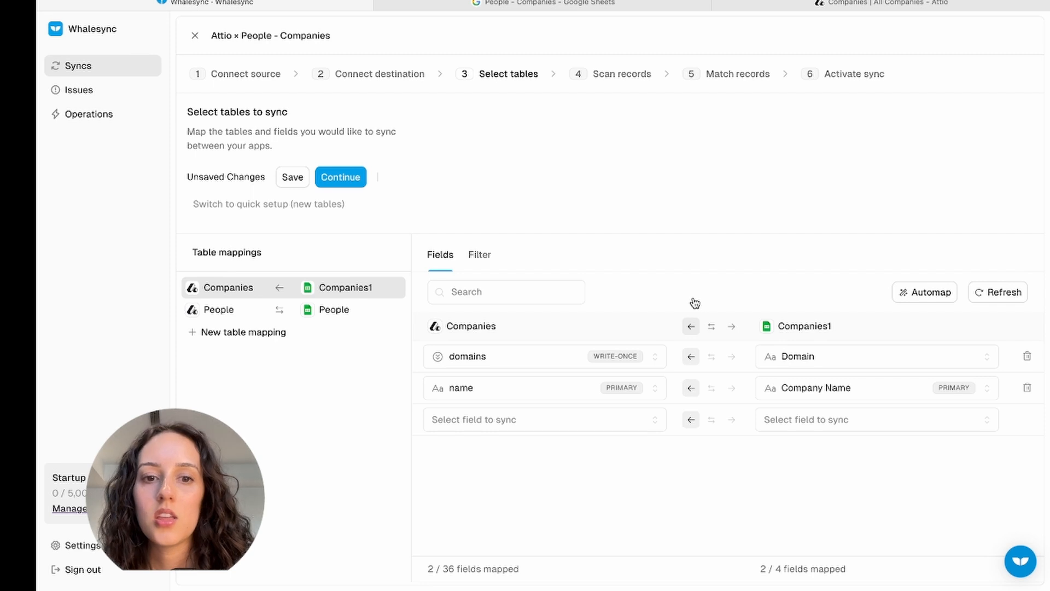
{"action": "left_click", "coordinate": [485, 261]}
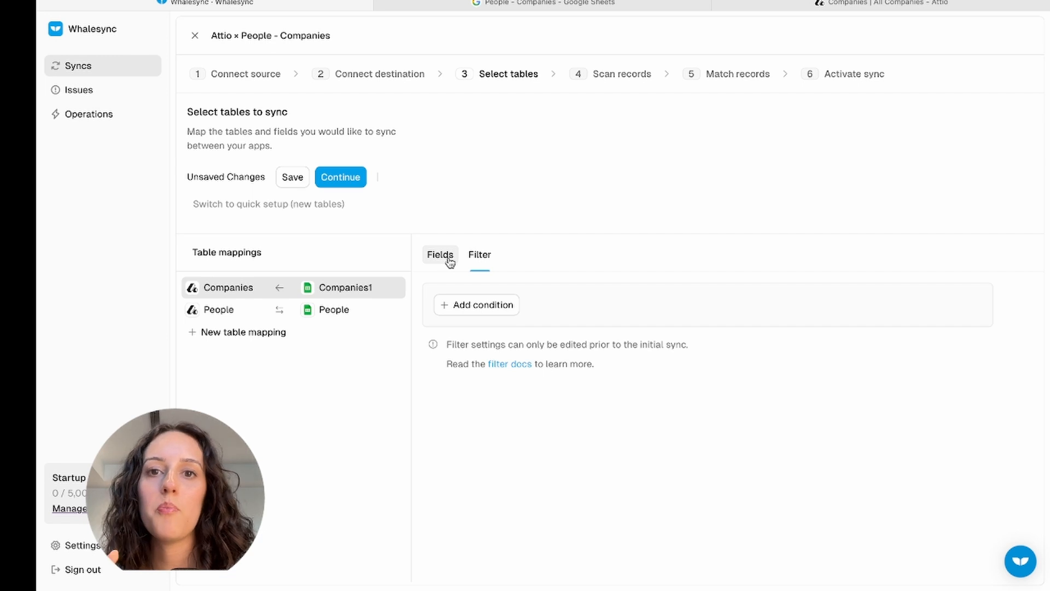
{"action": "left_click", "coordinate": [469, 306]}
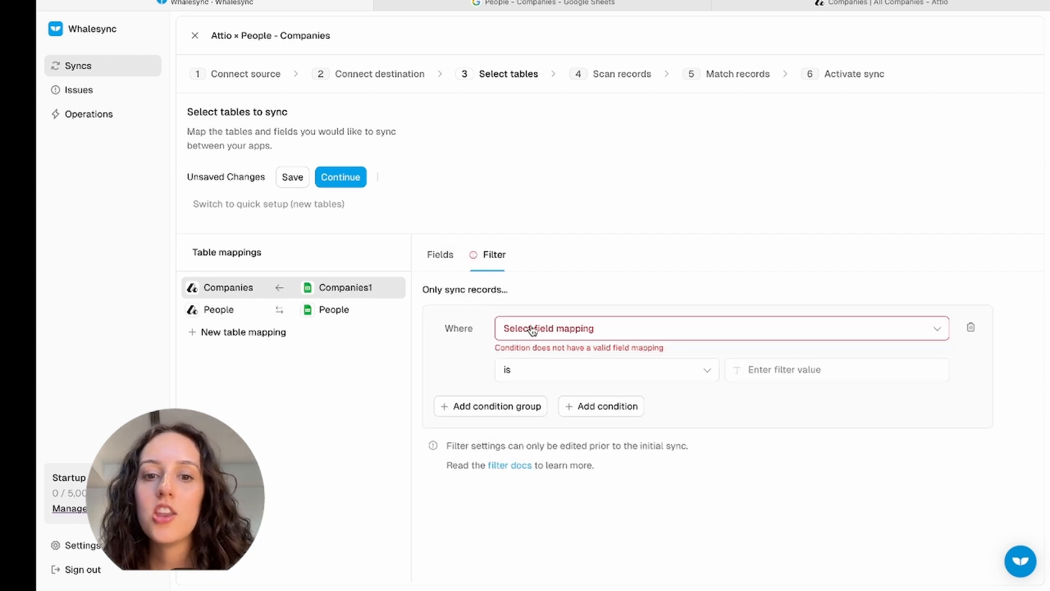
{"action": "left_click", "coordinate": [537, 330]}
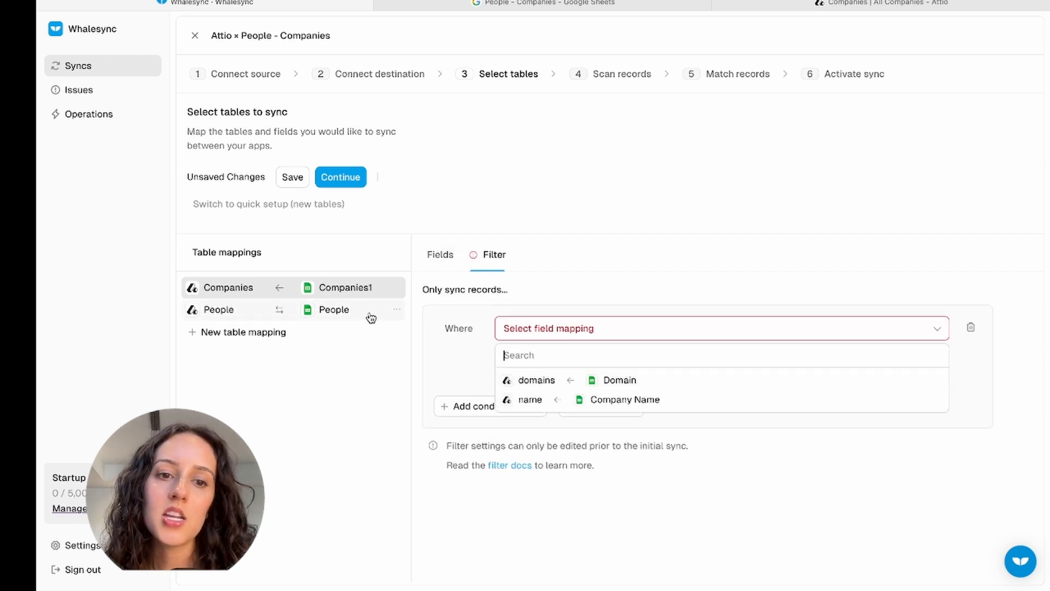
{"action": "left_click", "coordinate": [272, 316]}
- Add a People filter: email_addresses is not empty
{"action": "left_click", "coordinate": [271, 317]}
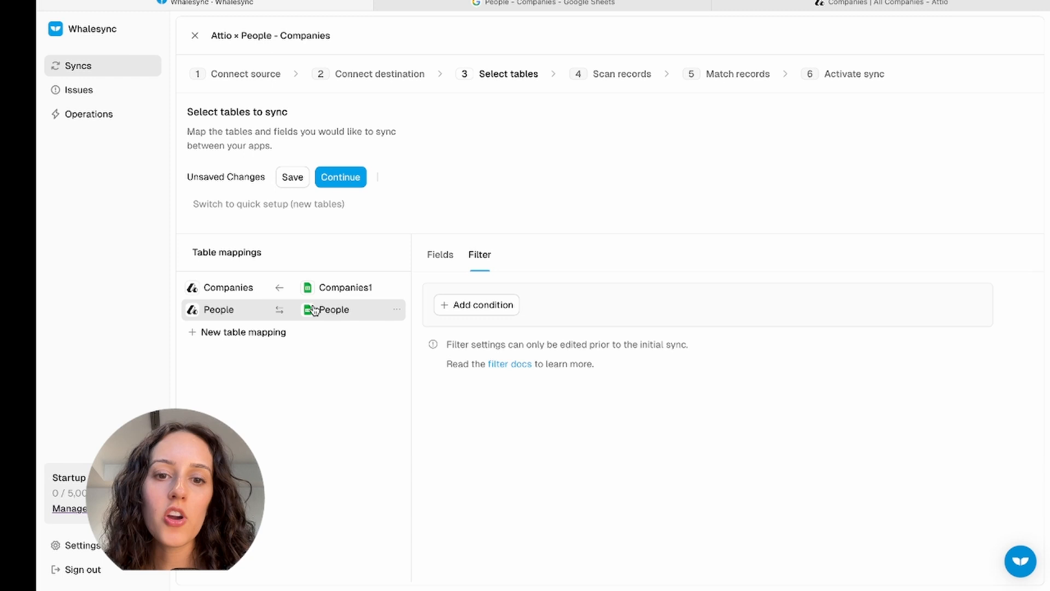
{"action": "left_click", "coordinate": [481, 307]}
{"action": "left_click", "coordinate": [541, 330]}
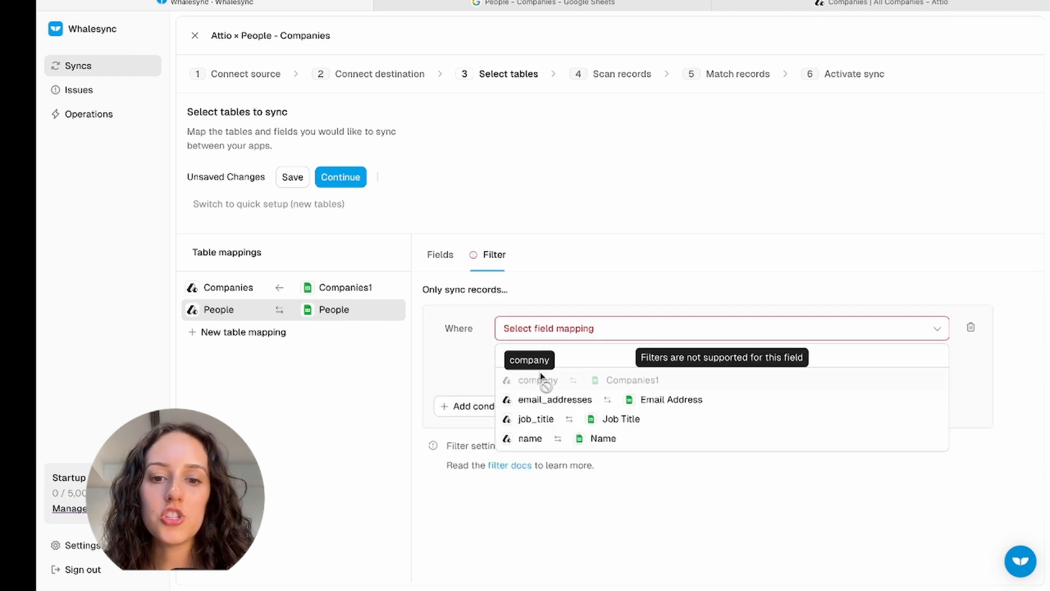
{"action": "left_click", "coordinate": [546, 422]}
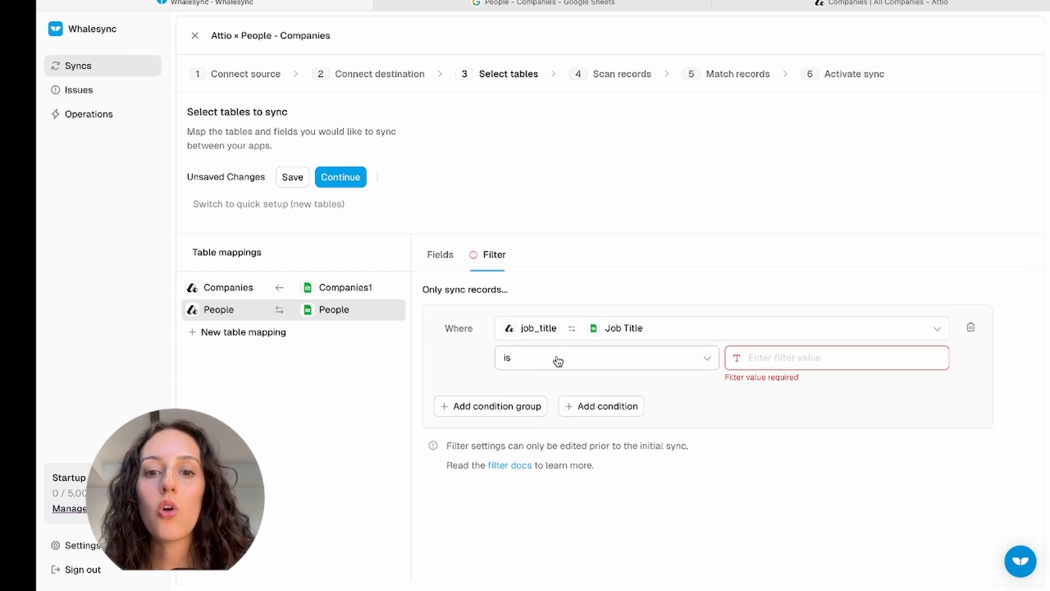
{"action": "left_click", "coordinate": [539, 333]}
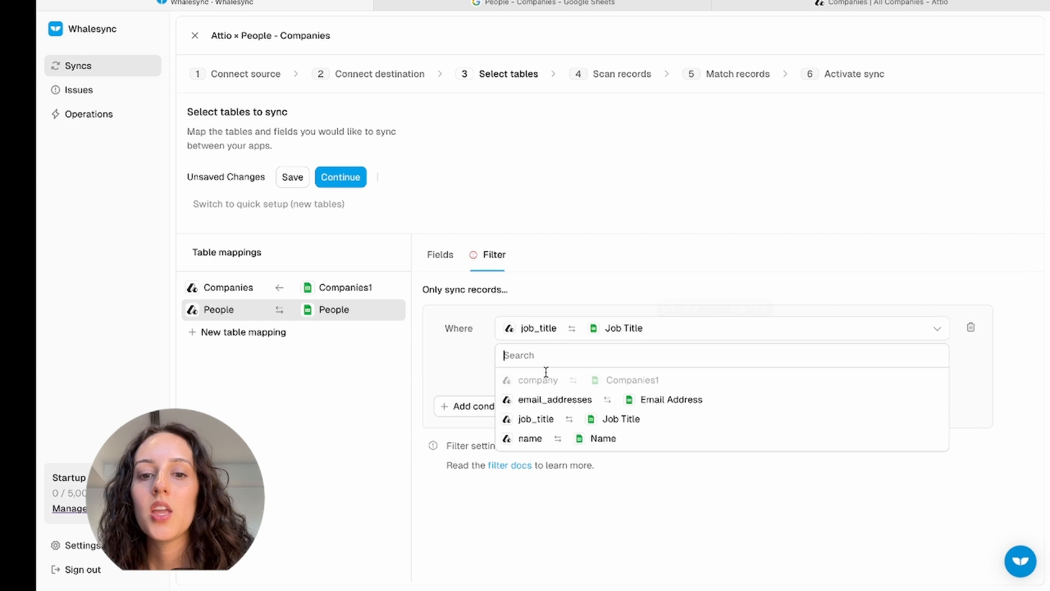
{"action": "left_click", "coordinate": [552, 401]}
{"action": "left_click", "coordinate": [627, 363]}
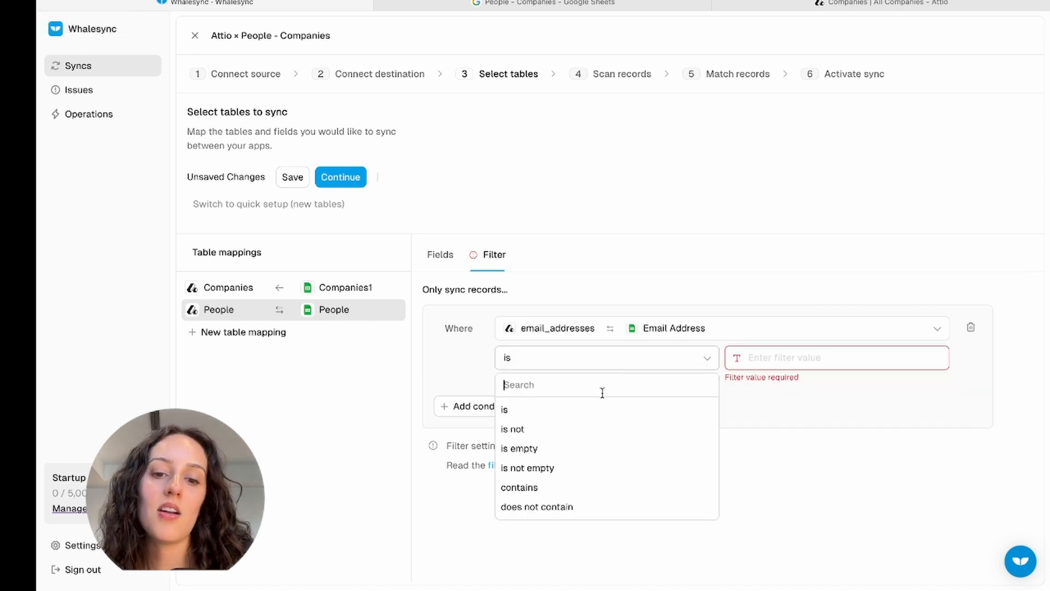
{"action": "left_click", "coordinate": [564, 476]}
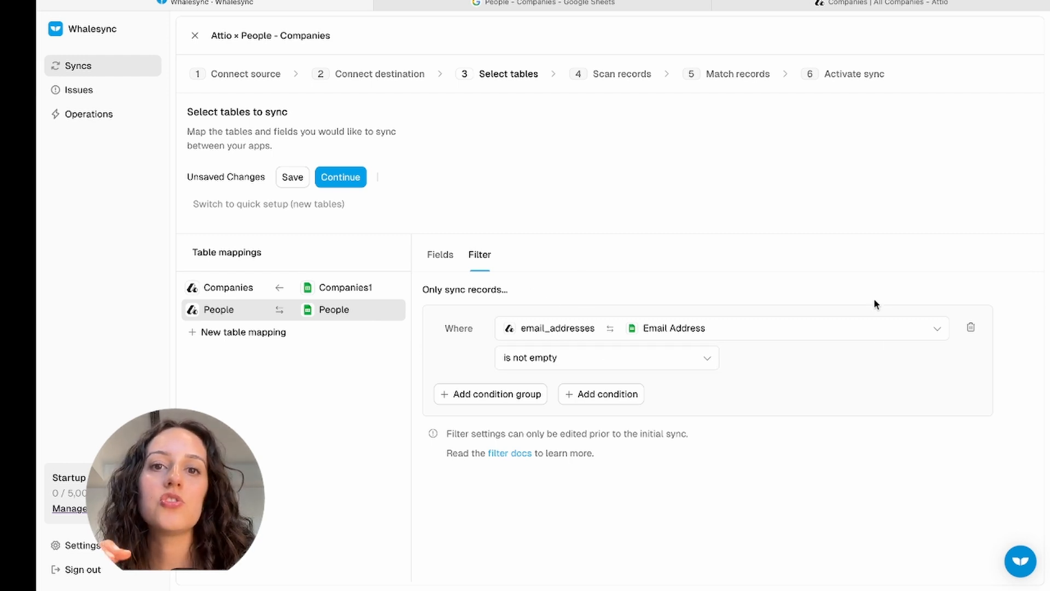
- Delete the People email filter and the empty Companies condition, then save the table mappings
{"action": "left_click", "coordinate": [971, 327]}
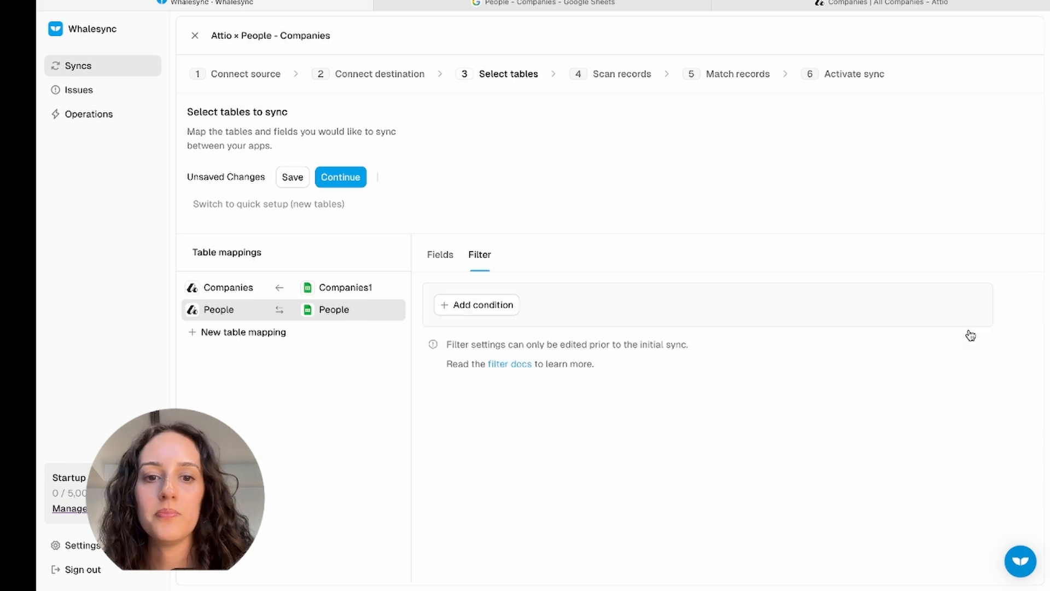
{"action": "left_click", "coordinate": [273, 286]}
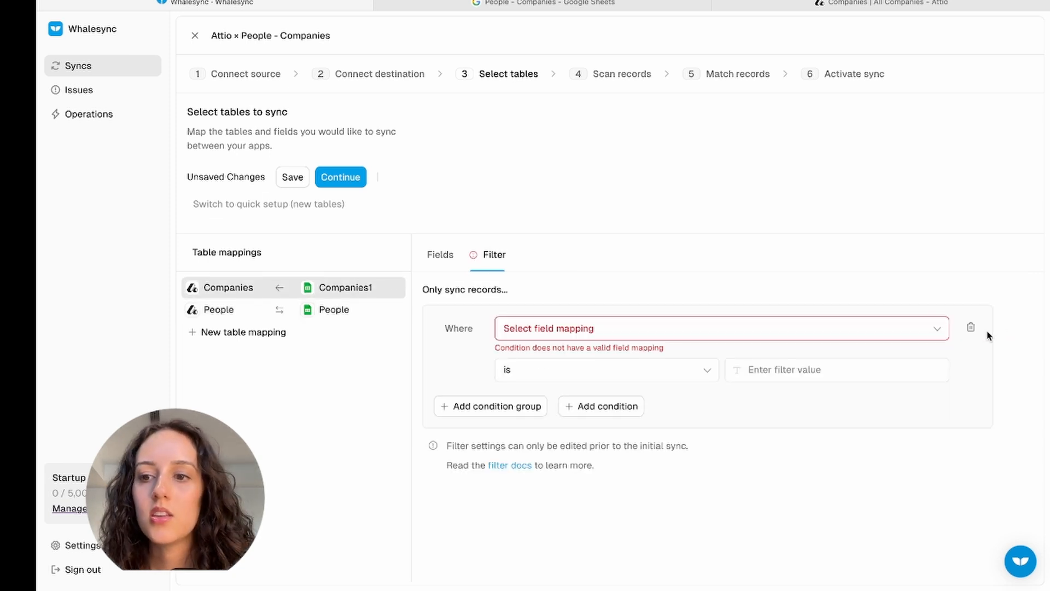
{"action": "left_click", "coordinate": [971, 328]}
{"action": "left_click", "coordinate": [350, 176]}
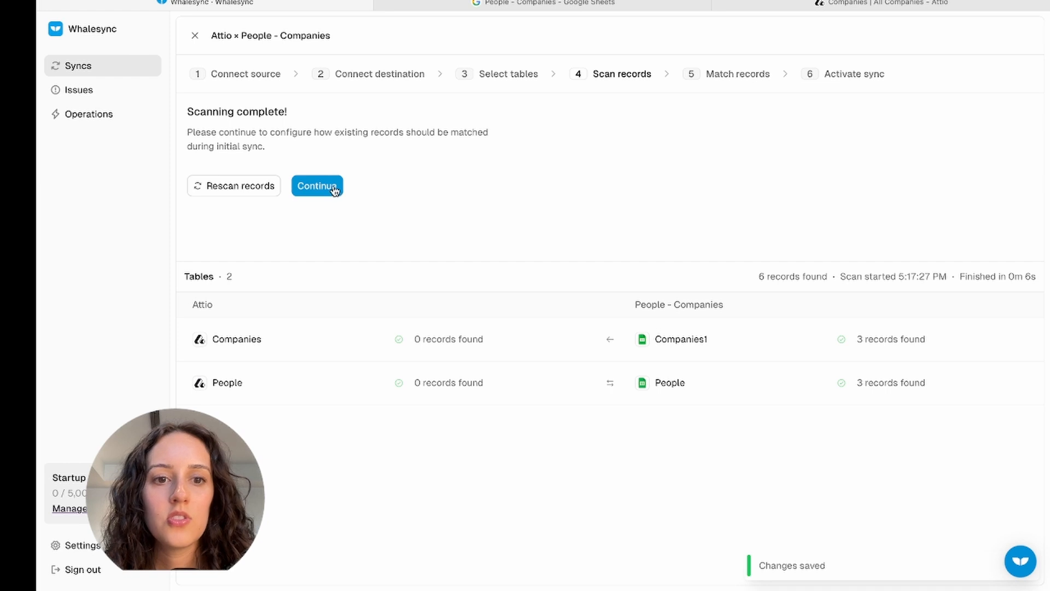
- Continue past Scan records and Match records, then activate and confirm the sync
{"action": "left_click", "coordinate": [334, 187]}
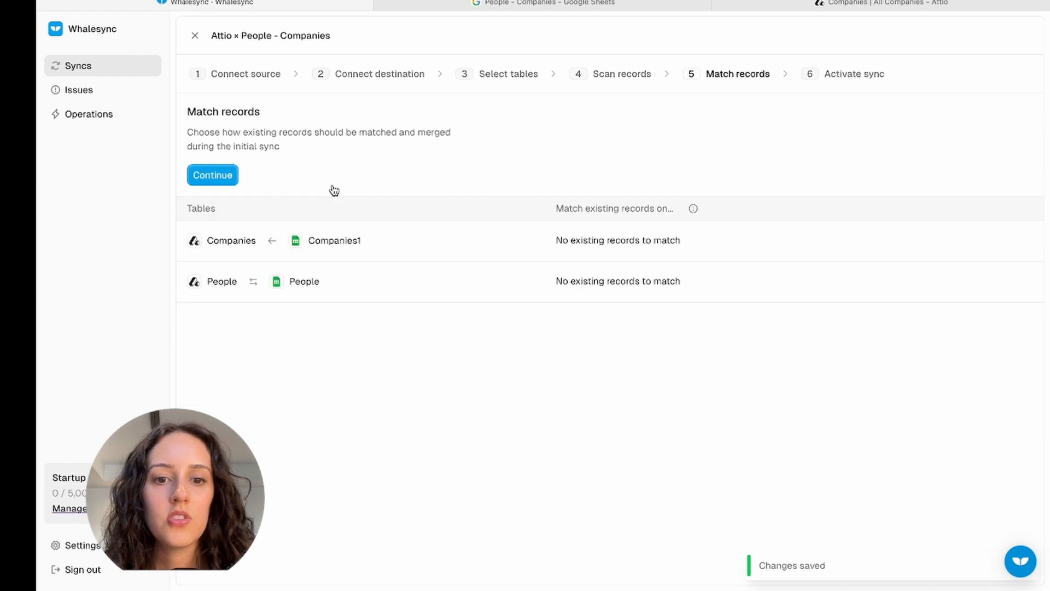
{"action": "left_click", "coordinate": [220, 176]}
{"action": "left_click", "coordinate": [235, 176]}
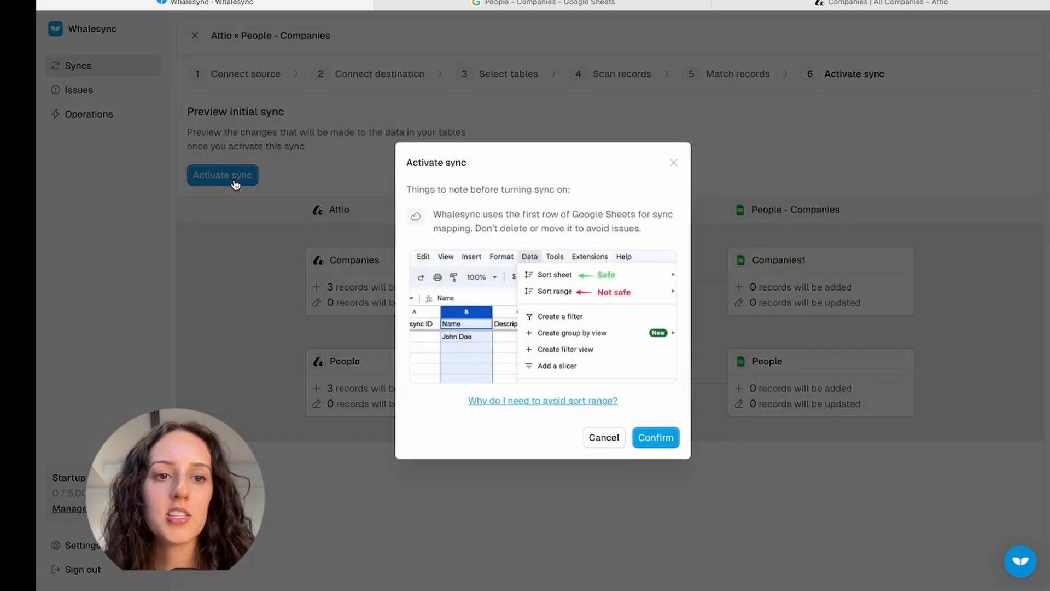
{"action": "left_click", "coordinate": [659, 436]}
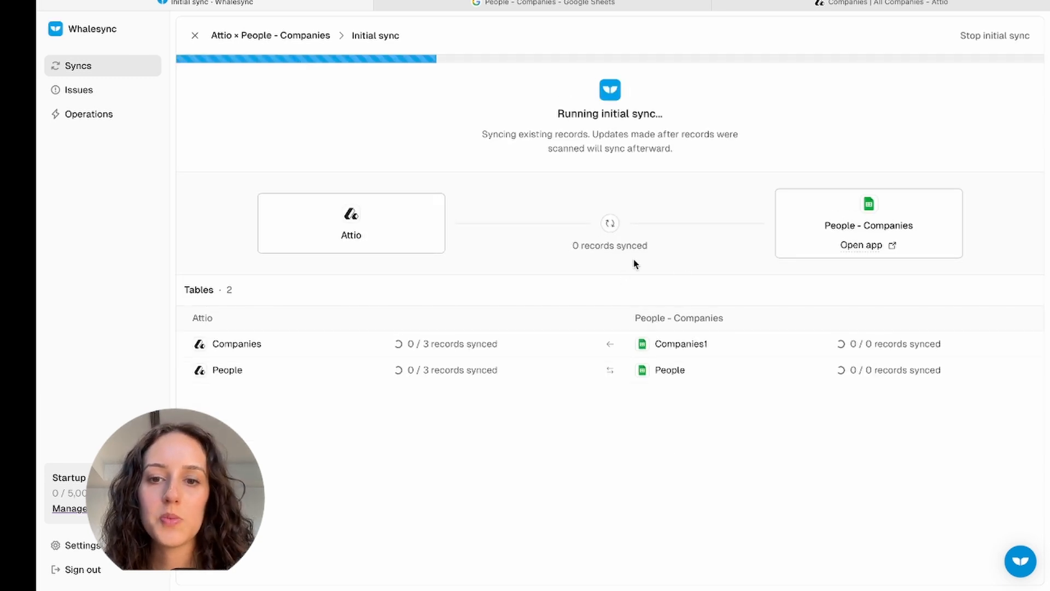
{"action": "left_click", "coordinate": [850, 2]}
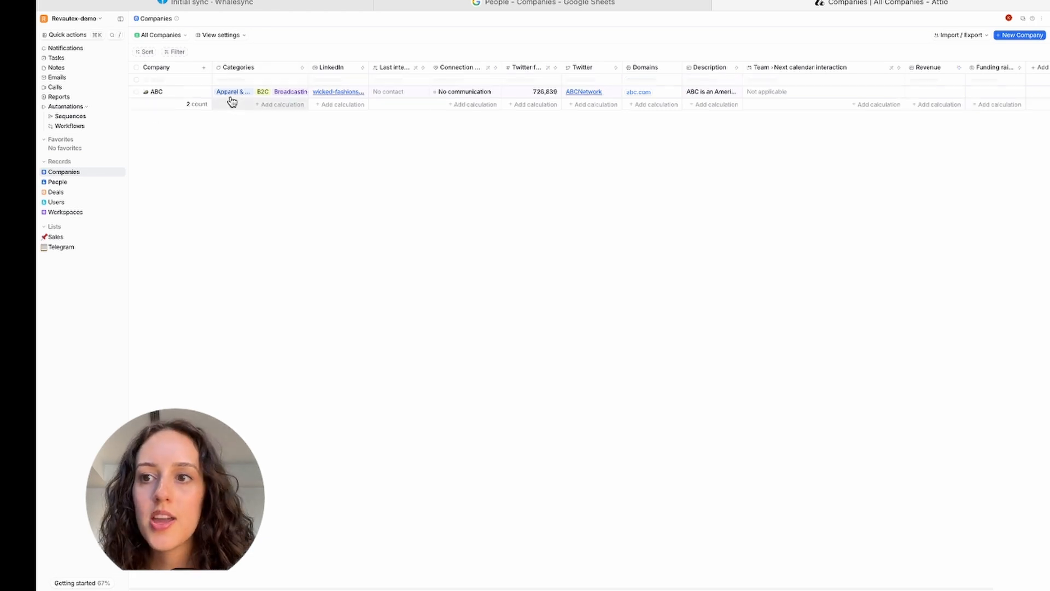
- Check Attio's synced Companies and People lists and The C Institute record
{"action": "mouse_move", "coordinate": [170, 87]}
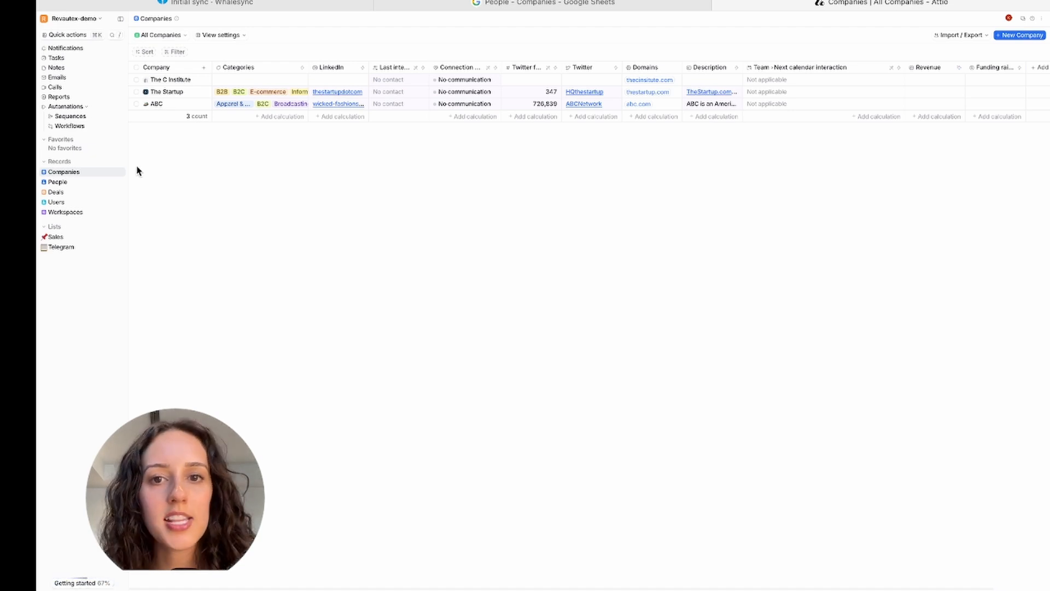
{"action": "left_click", "coordinate": [76, 185]}
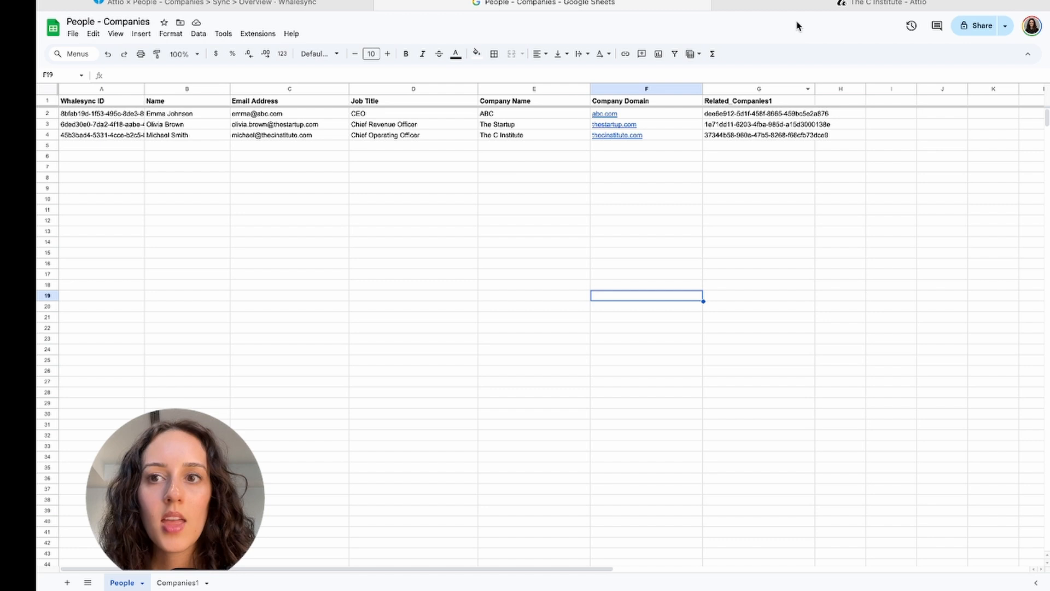
{"action": "left_click", "coordinate": [798, 6]}
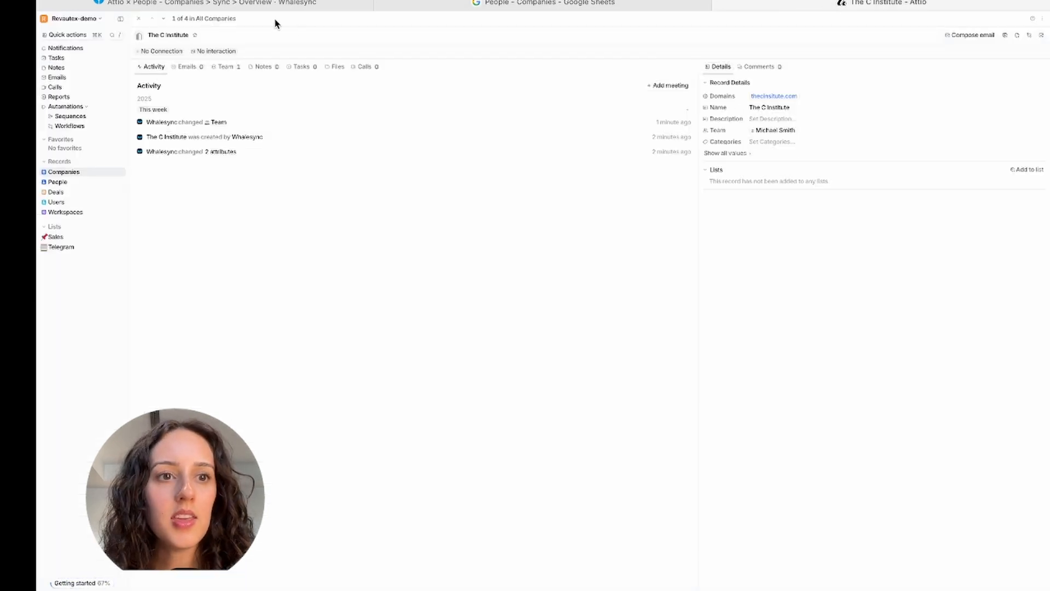
{"action": "left_click", "coordinate": [614, 4]}
{"action": "left_click", "coordinate": [491, 242]}
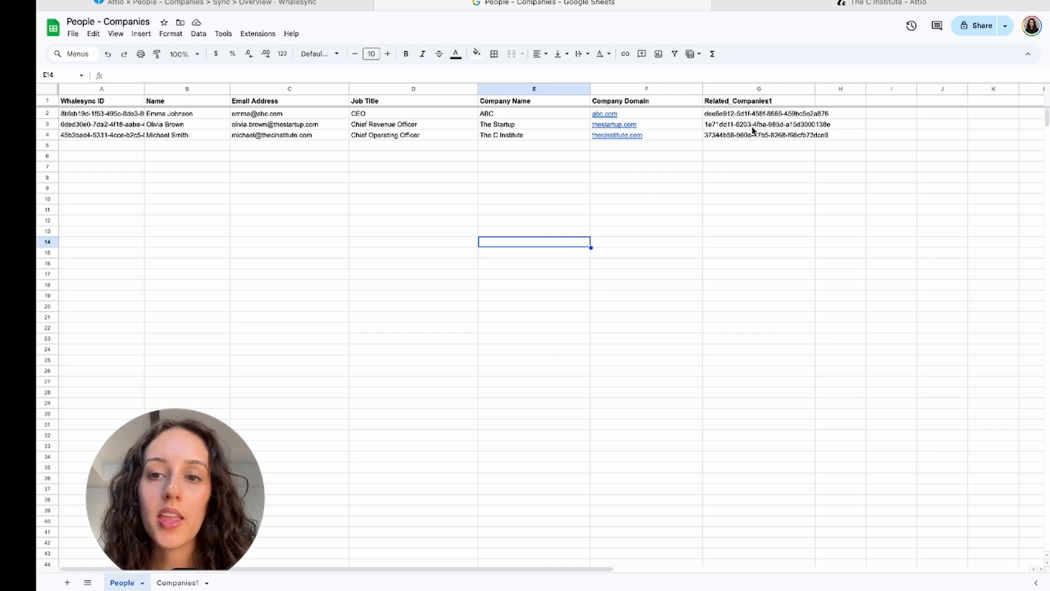
- Compare synced rows on the Companies1 and People sheets, then return to The C Institute in Attio
{"action": "left_click", "coordinate": [186, 580]}
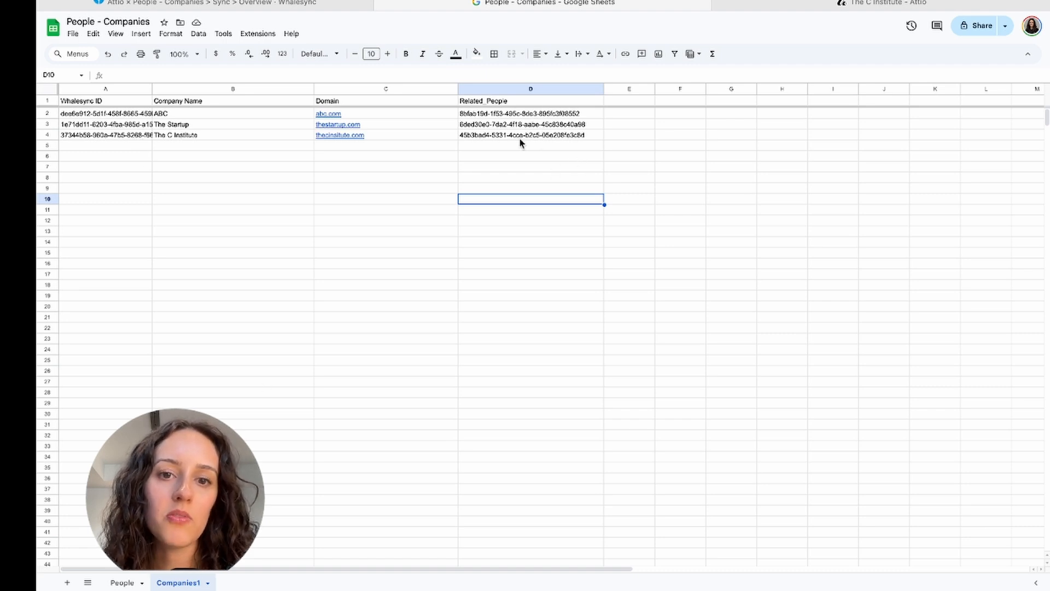
{"action": "left_click", "coordinate": [129, 584]}
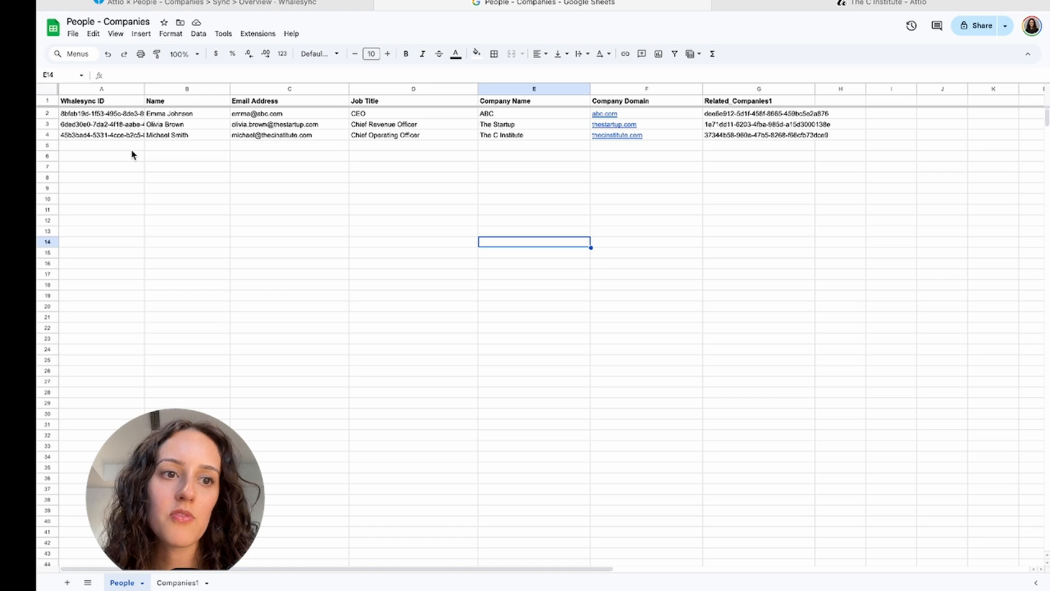
{"action": "left_click", "coordinate": [181, 581]}
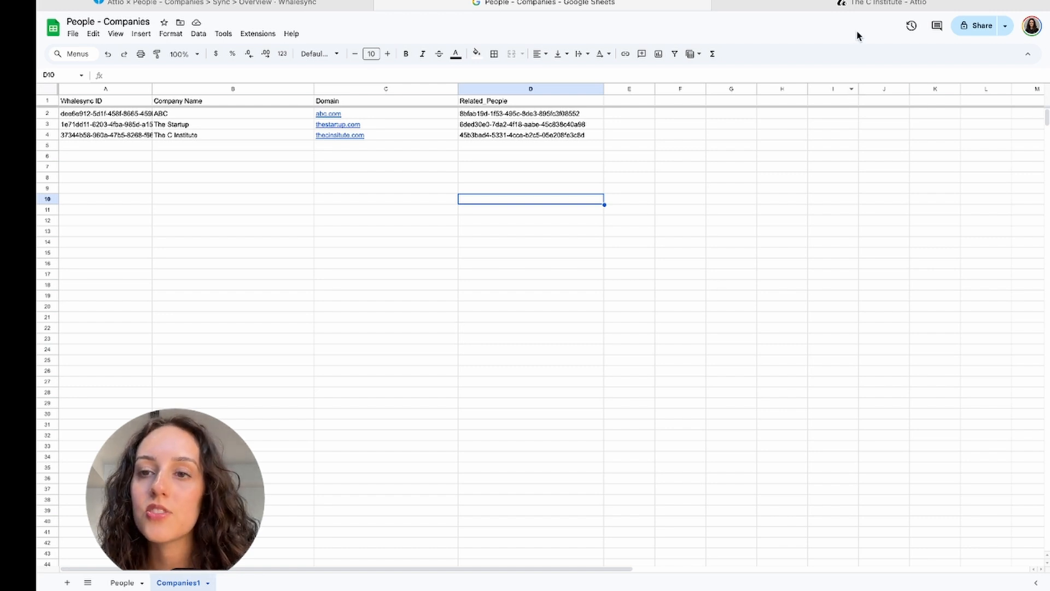
{"action": "left_click", "coordinate": [868, 7]}
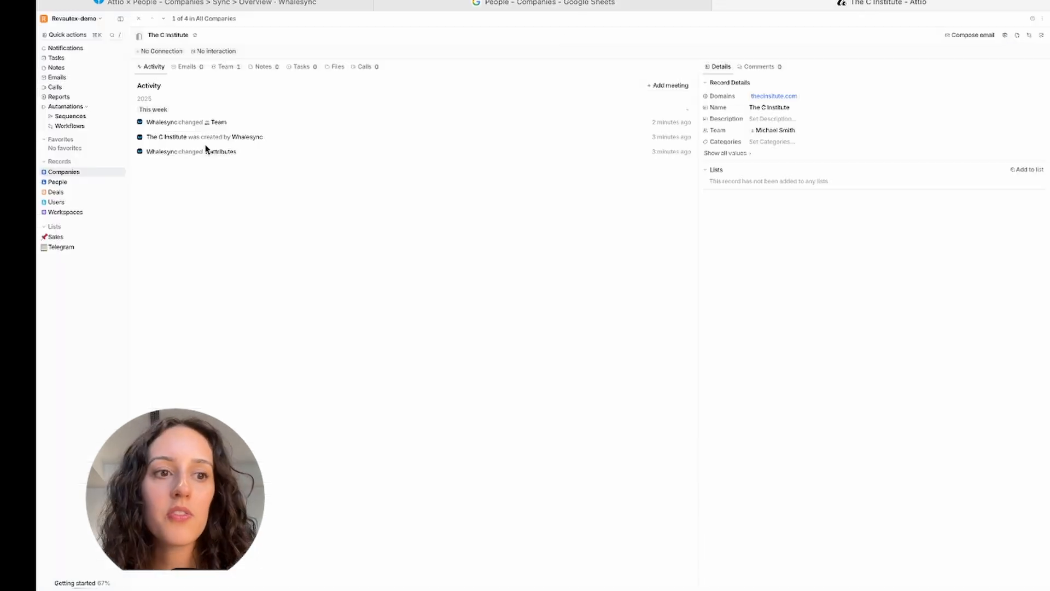
{"action": "left_click", "coordinate": [80, 183]}
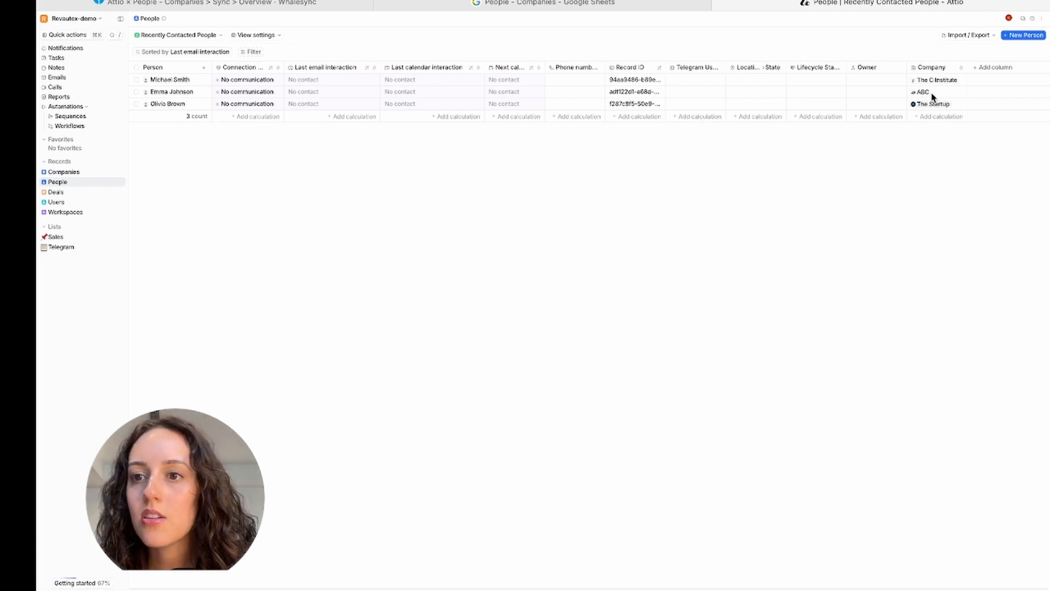
{"action": "left_click", "coordinate": [170, 79]}
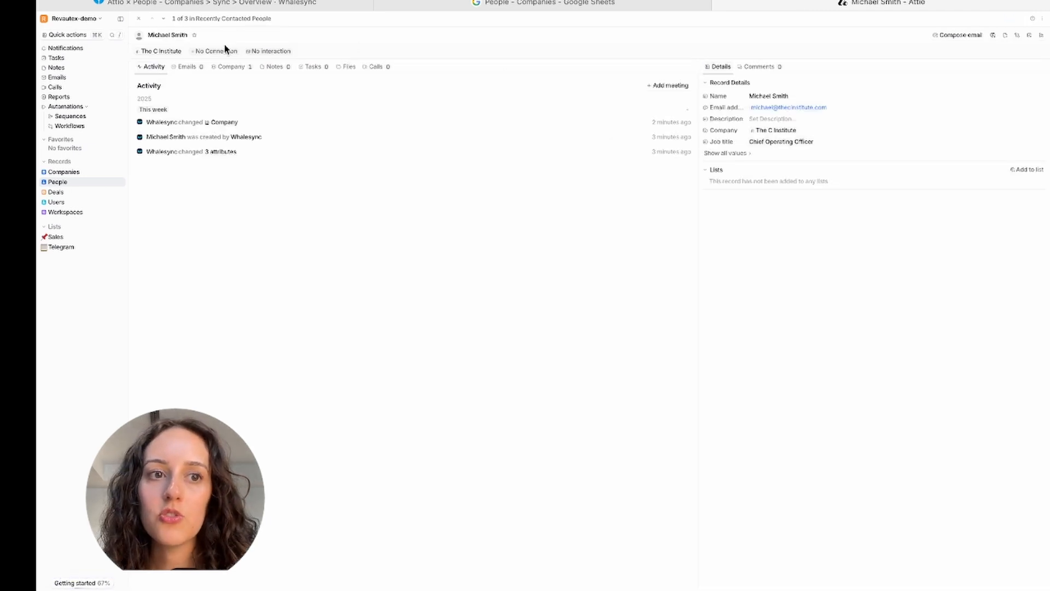
{"action": "left_click", "coordinate": [788, 134]}
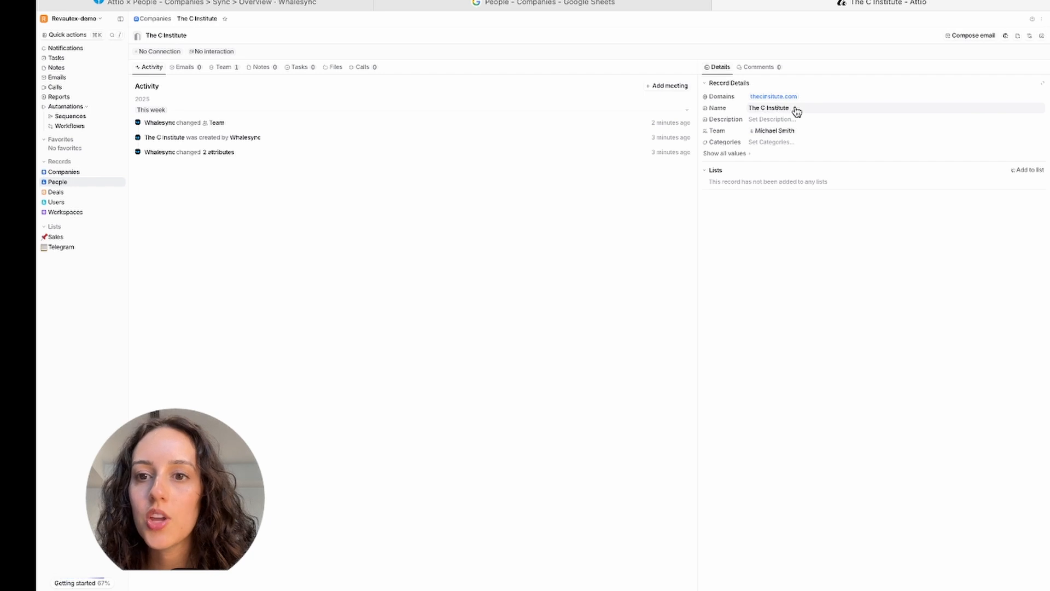